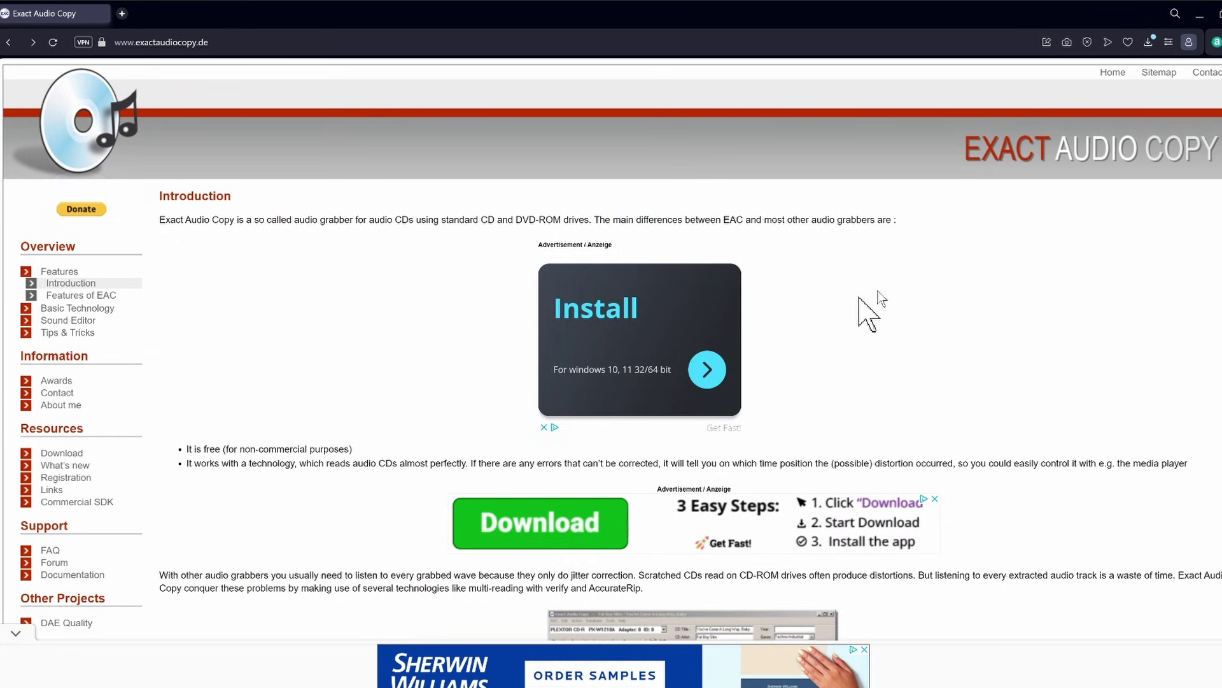
Select the exactaudiocopy.de address in Opera's address bar
{"action": "left_click", "coordinate": [240, 40]}
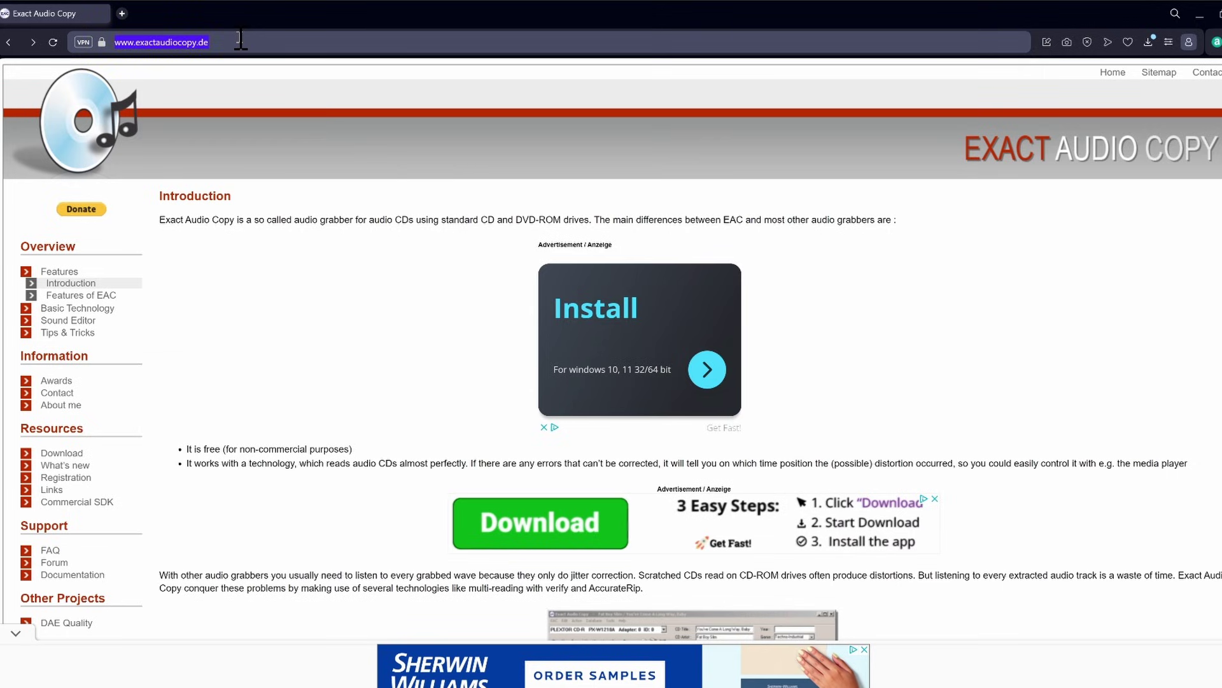
From the EAC Download page, download the eac-1.8.exe installer and save it to the Desktop
{"action": "left_click", "coordinate": [59, 455]}
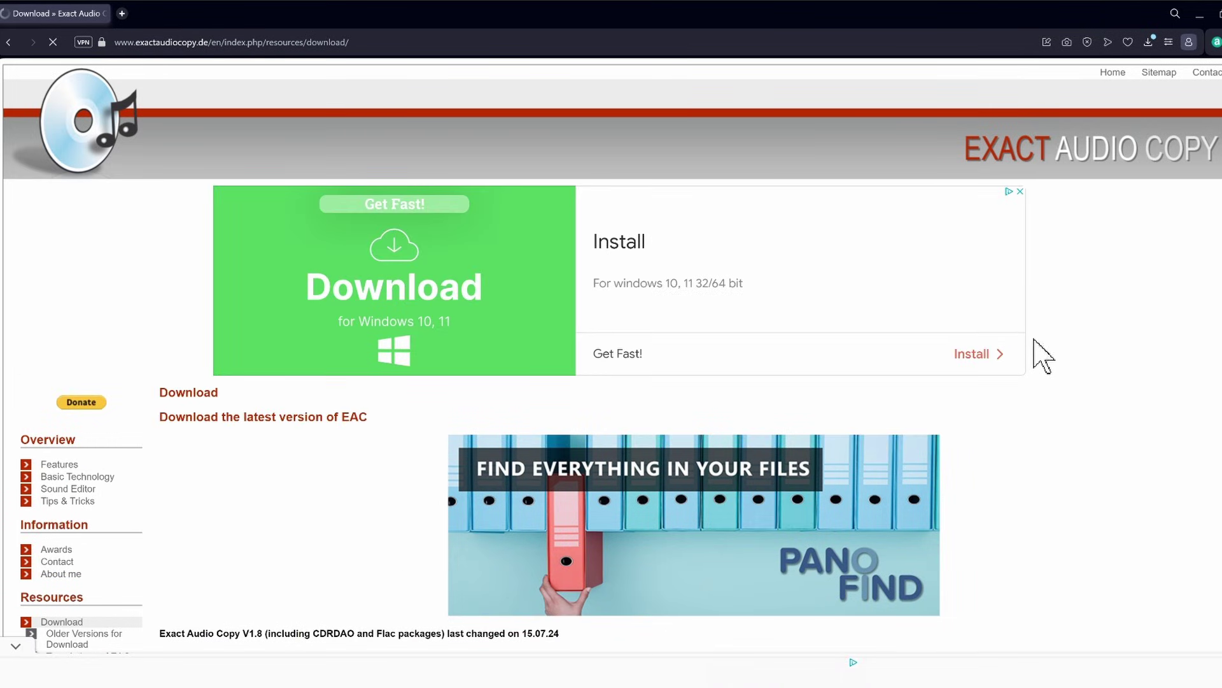
{"action": "scroll", "coordinate": [1062, 332], "scroll_direction": "down", "scroll_amount": 1}
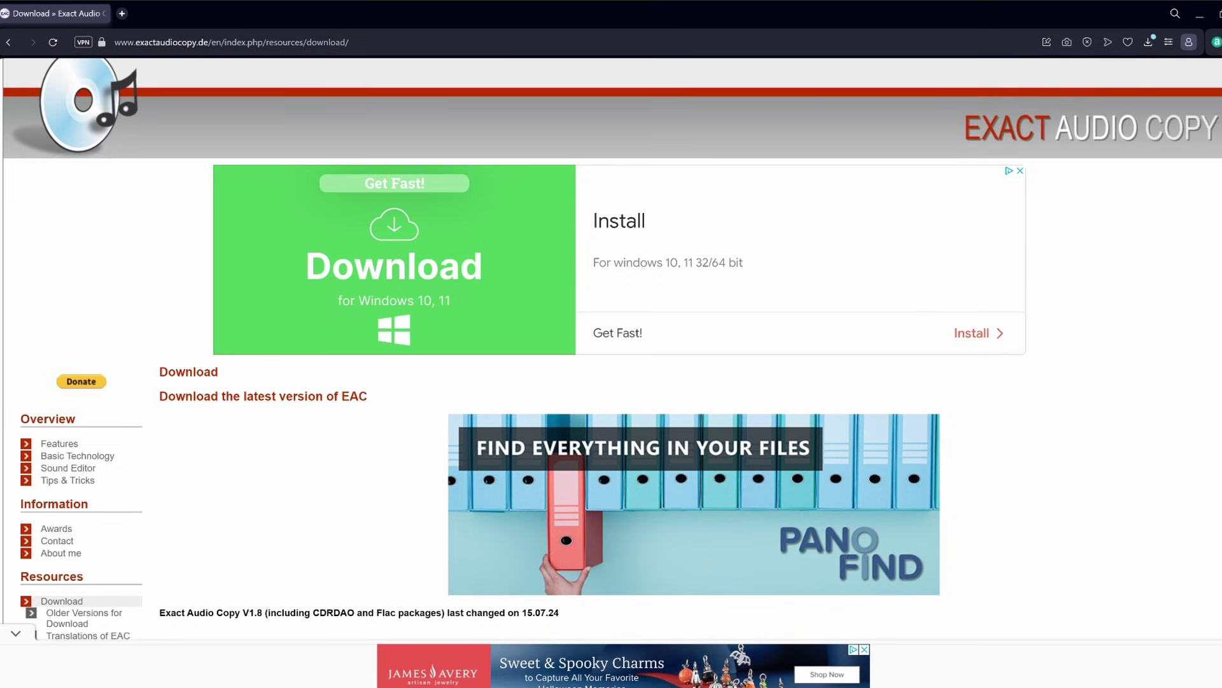
{"action": "scroll", "coordinate": [611, 350], "scroll_direction": "down", "scroll_amount": 6}
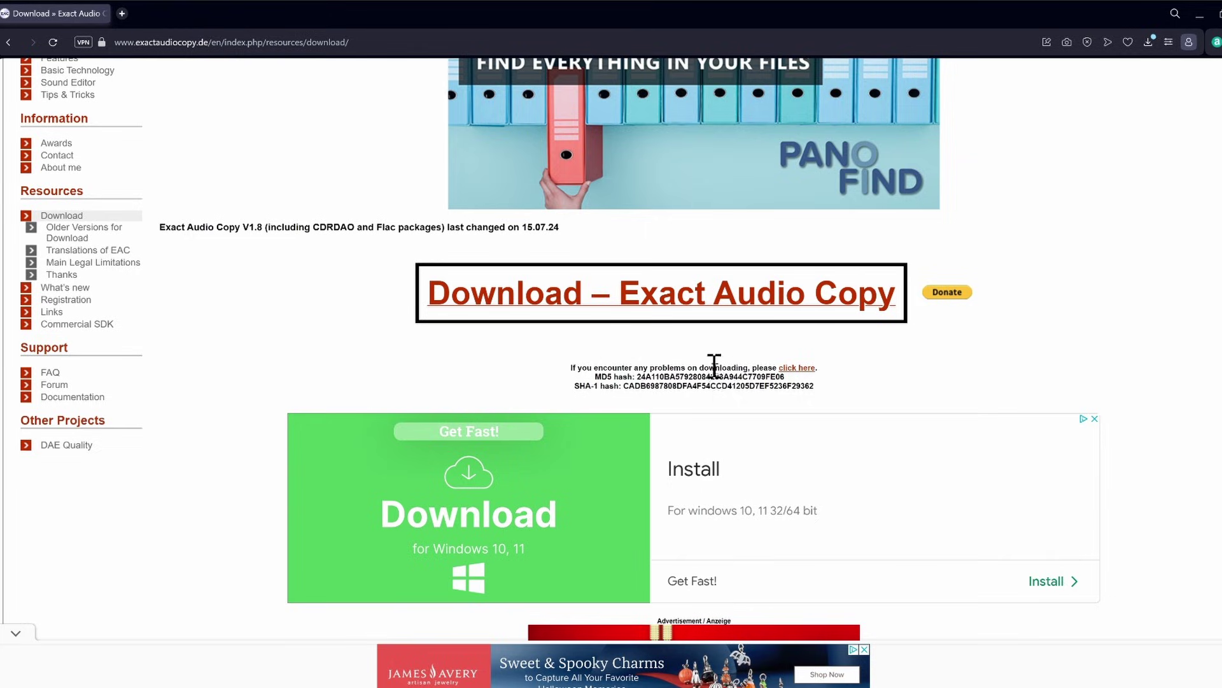
{"action": "left_click", "coordinate": [635, 294]}
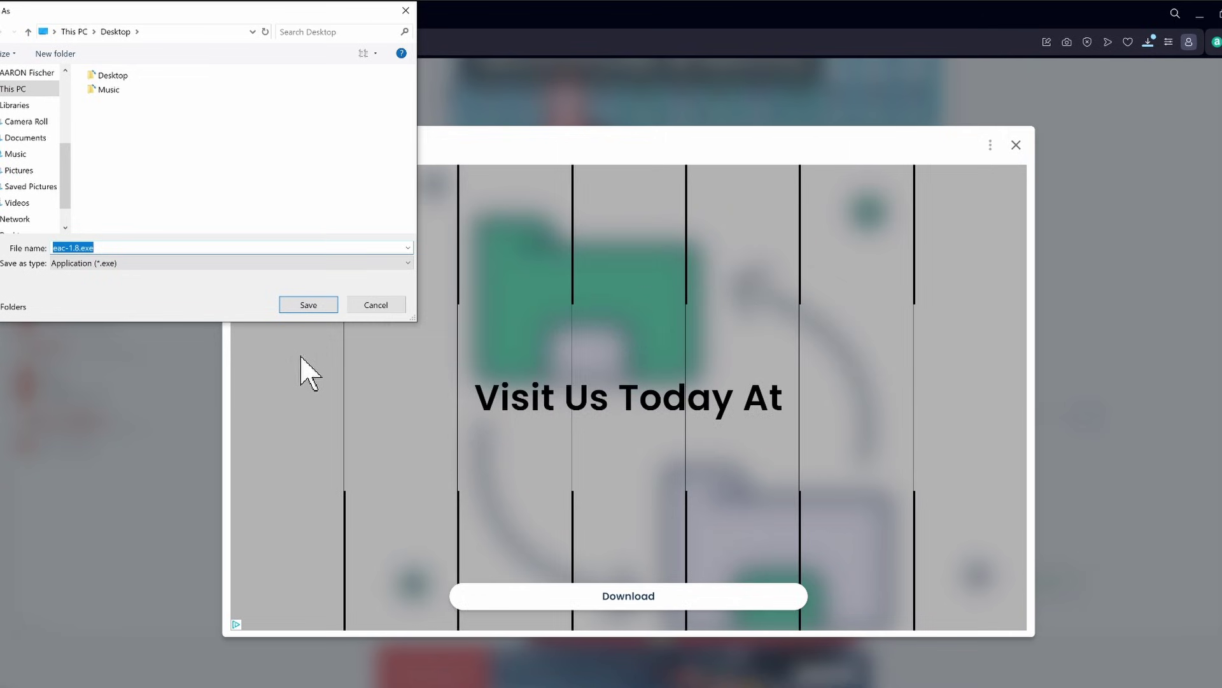
{"action": "left_click", "coordinate": [308, 305]}
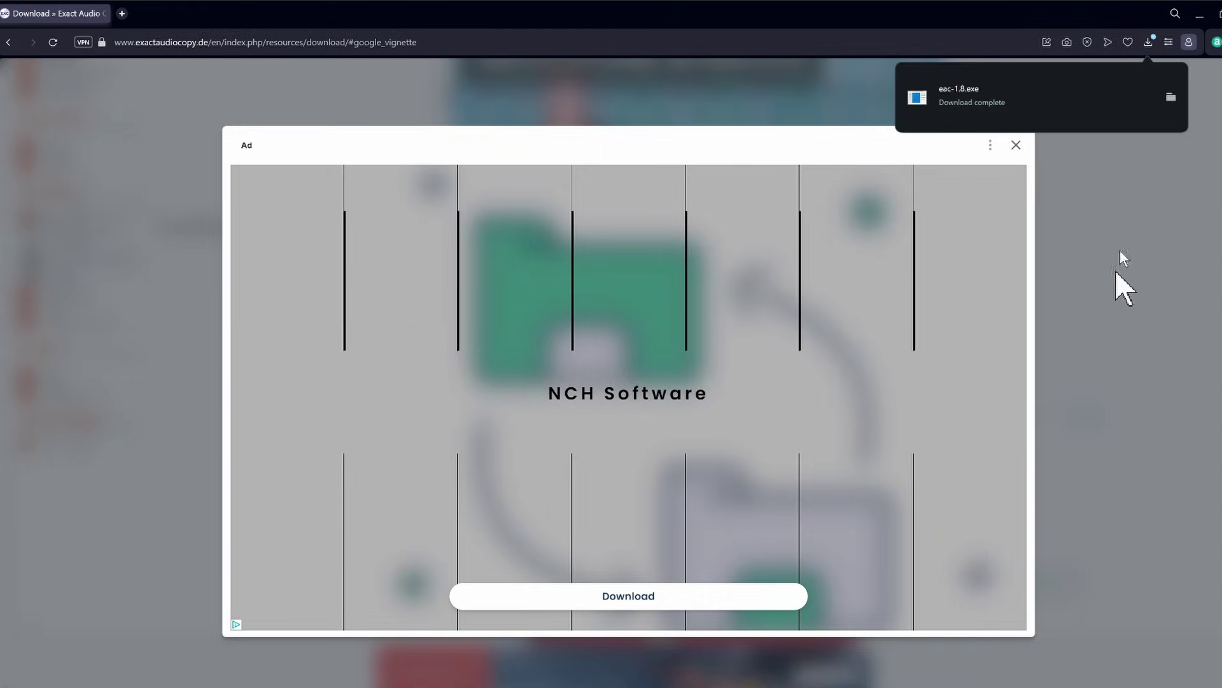
Minimize Opera and select the eac-1.8.exe installer on the desktop
{"action": "left_click", "coordinate": [1202, 15]}
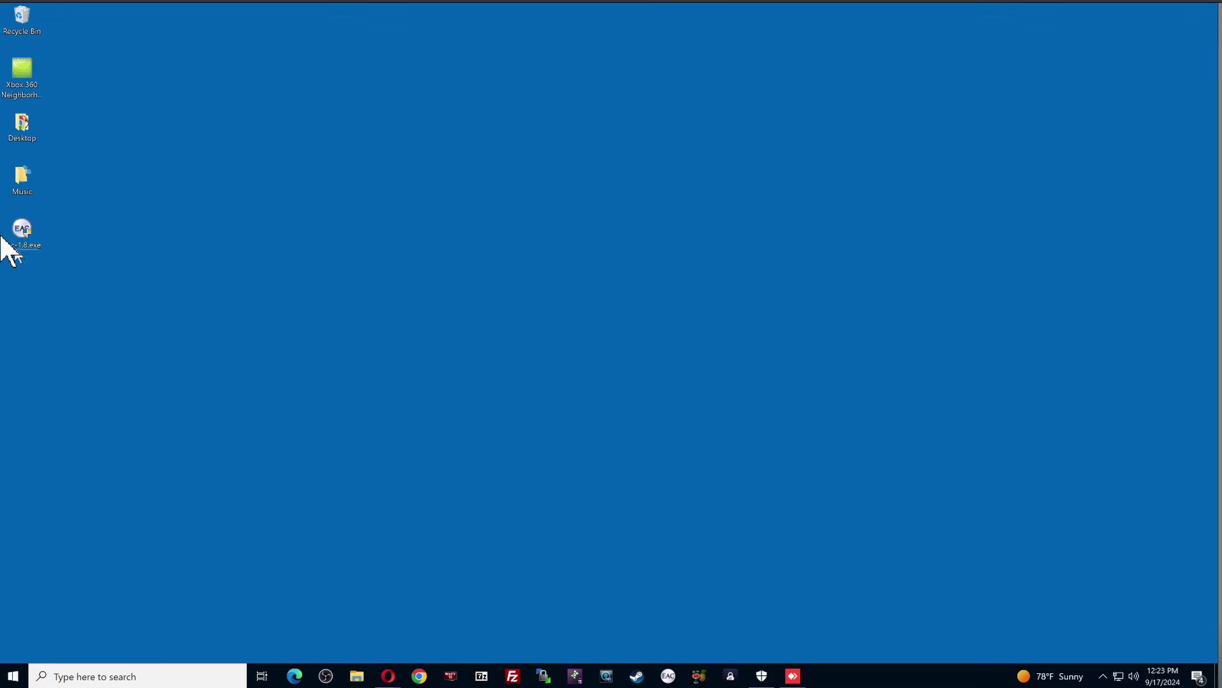
{"action": "left_click", "coordinate": [14, 234]}
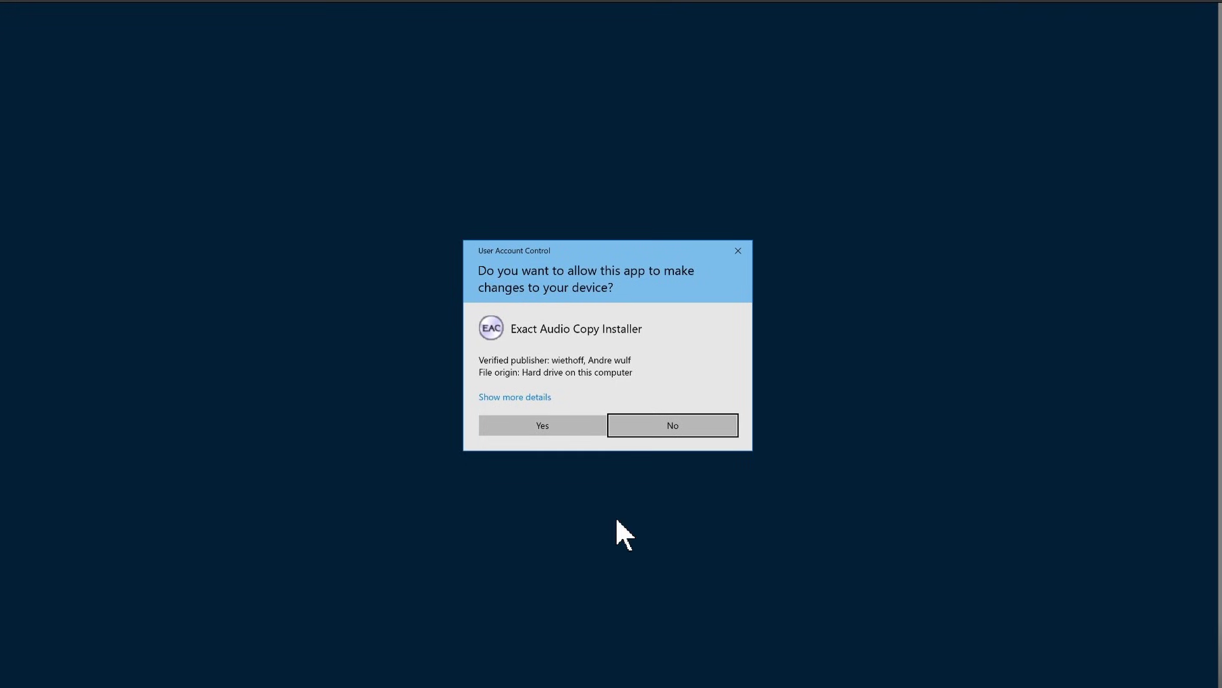
Allow the installer, accept the license, install with default folders and components, and untick run-after-setup
{"action": "left_click", "coordinate": [575, 425]}
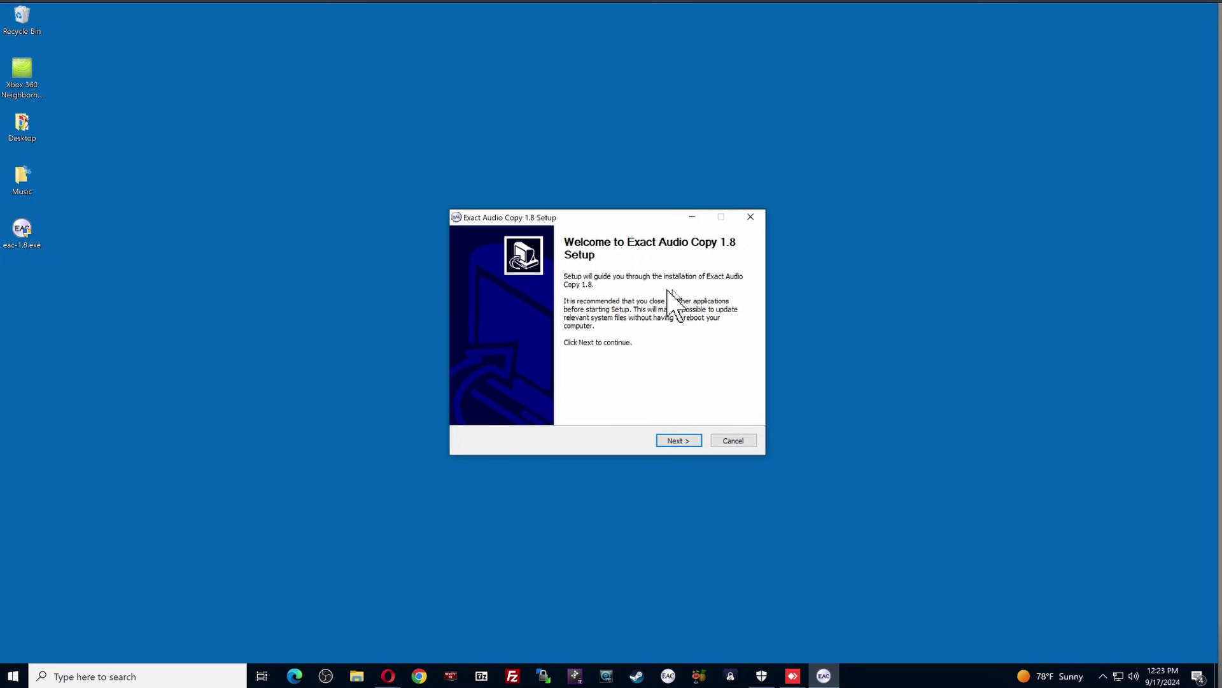
{"action": "left_click", "coordinate": [679, 441]}
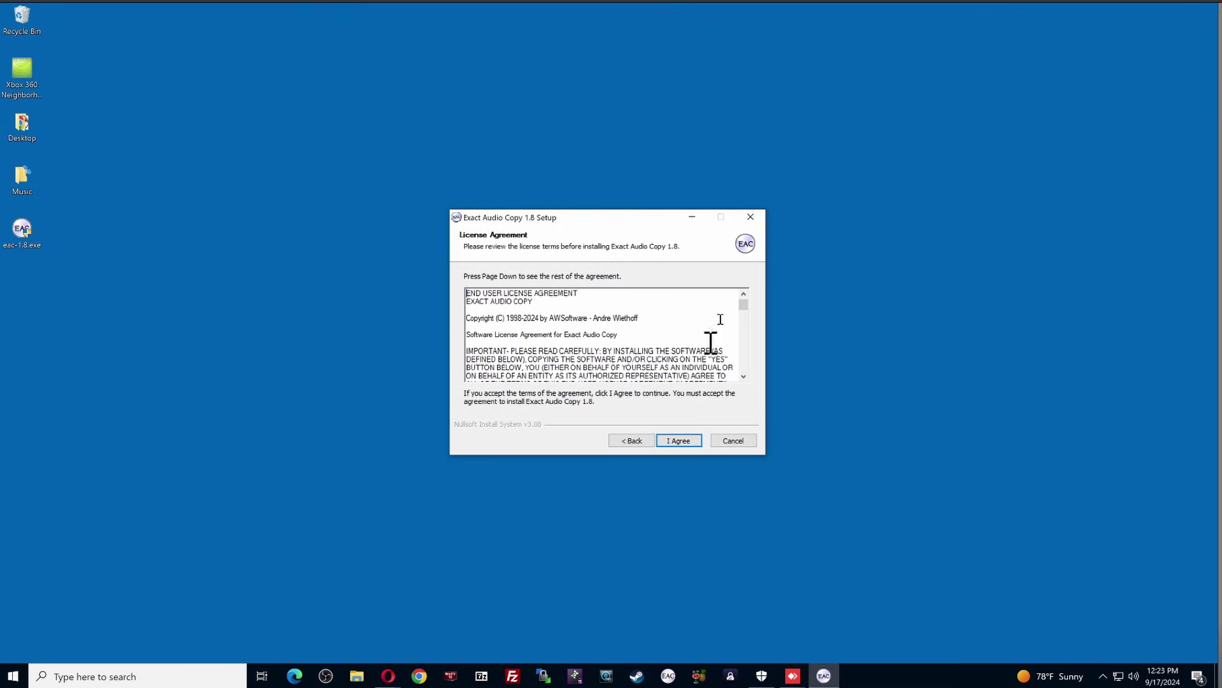
{"action": "left_click", "coordinate": [681, 441]}
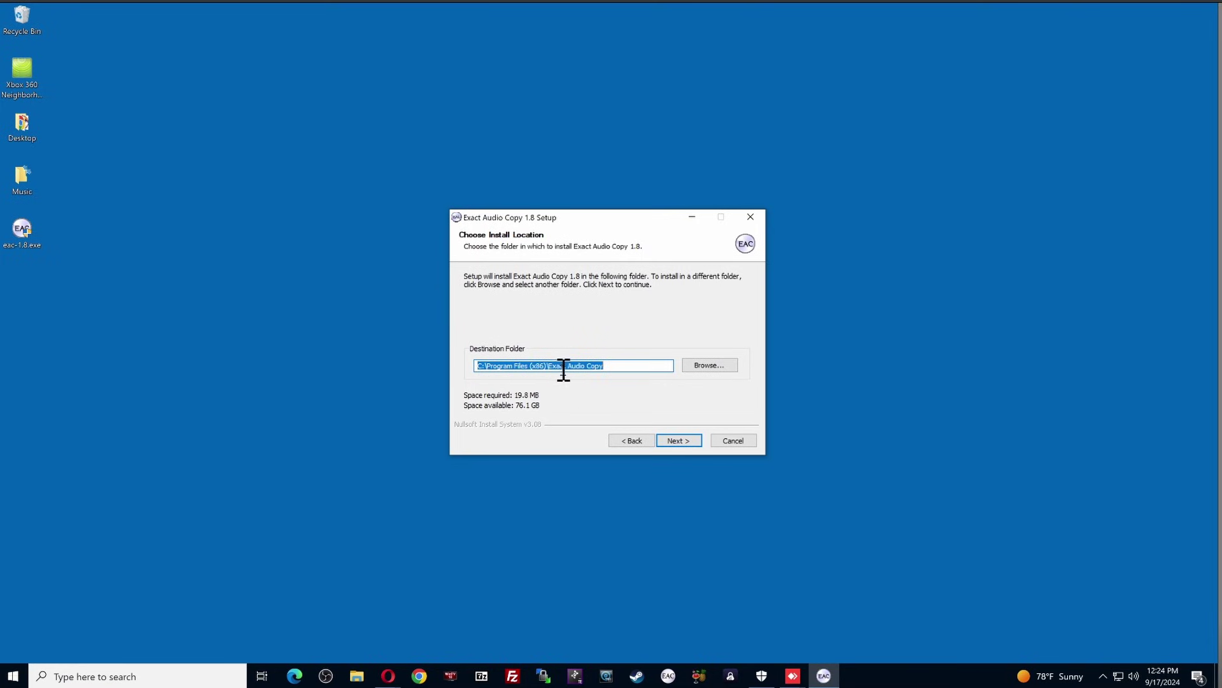
{"action": "left_click", "coordinate": [679, 440]}
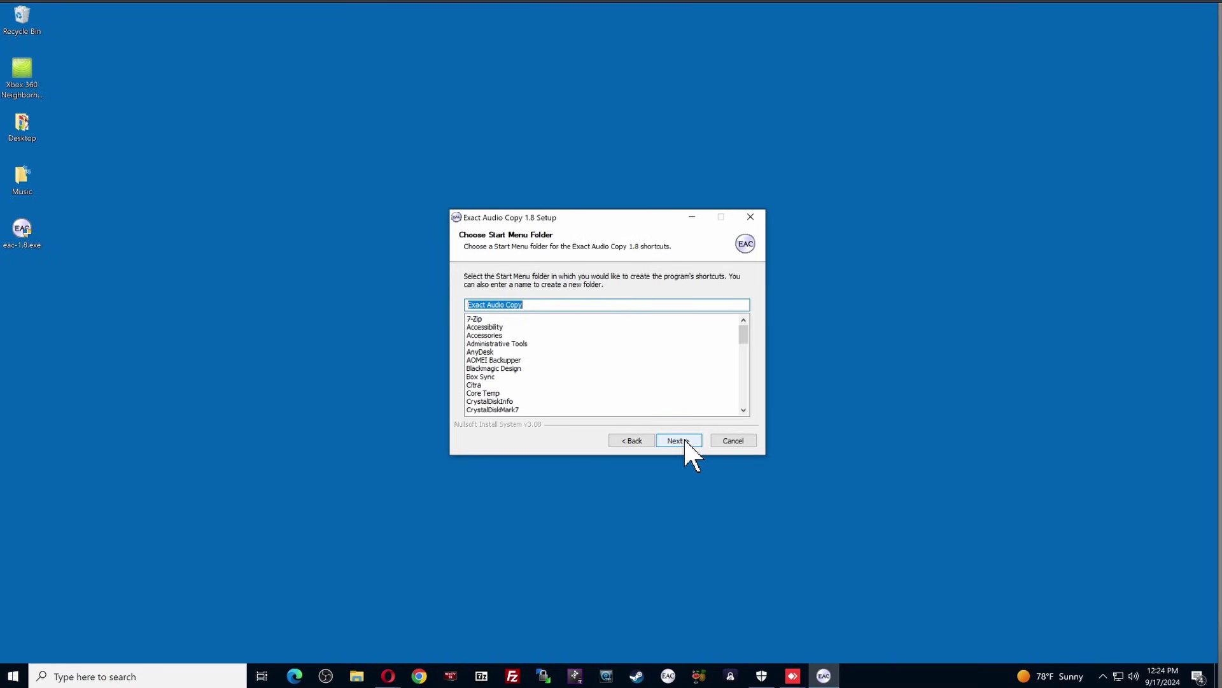
{"action": "left_click", "coordinate": [679, 440]}
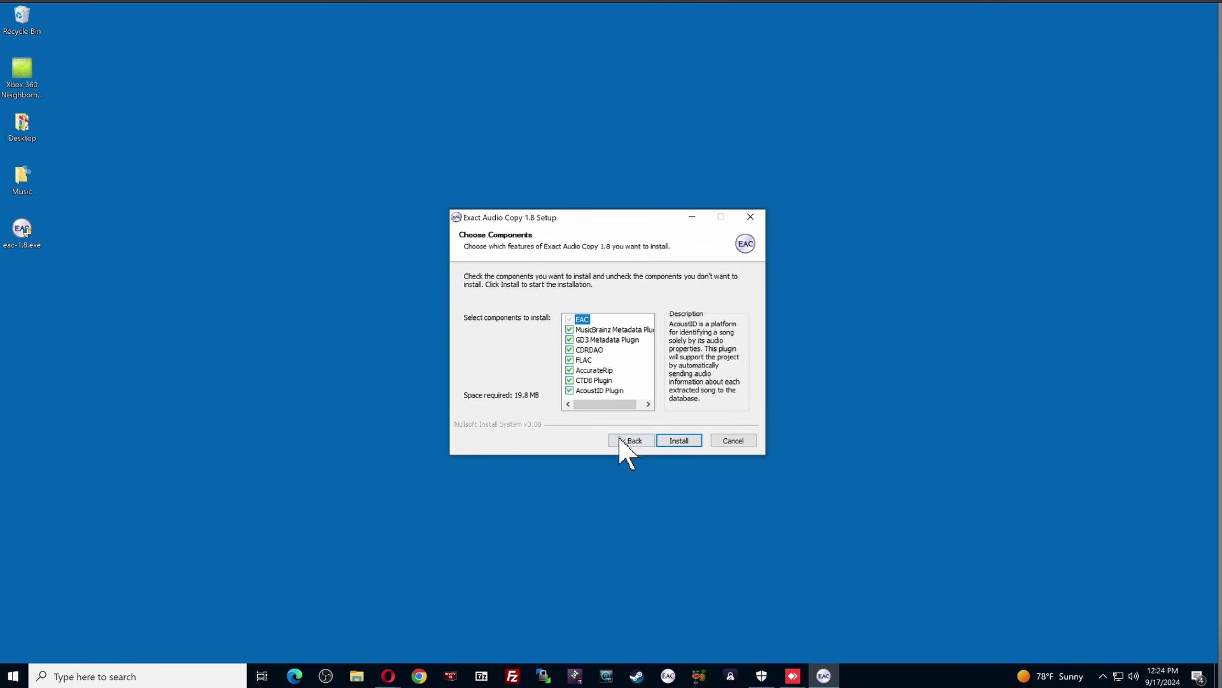
{"action": "left_click", "coordinate": [678, 440]}
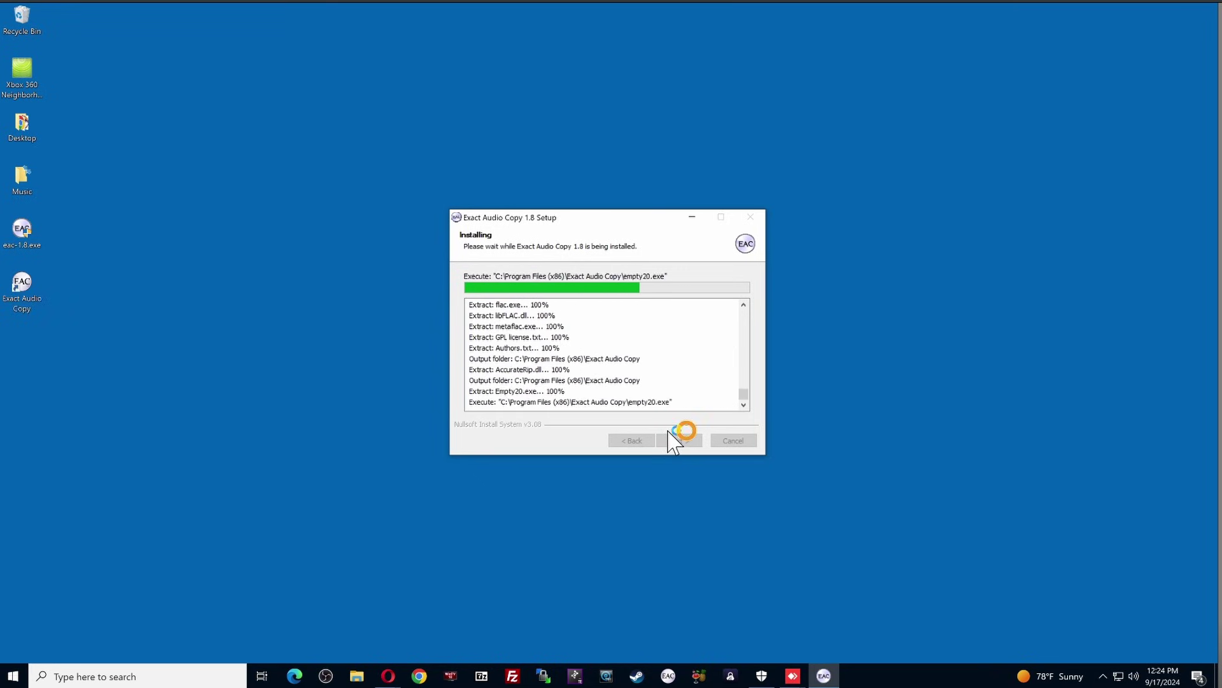
{"action": "left_click", "coordinate": [668, 436]}
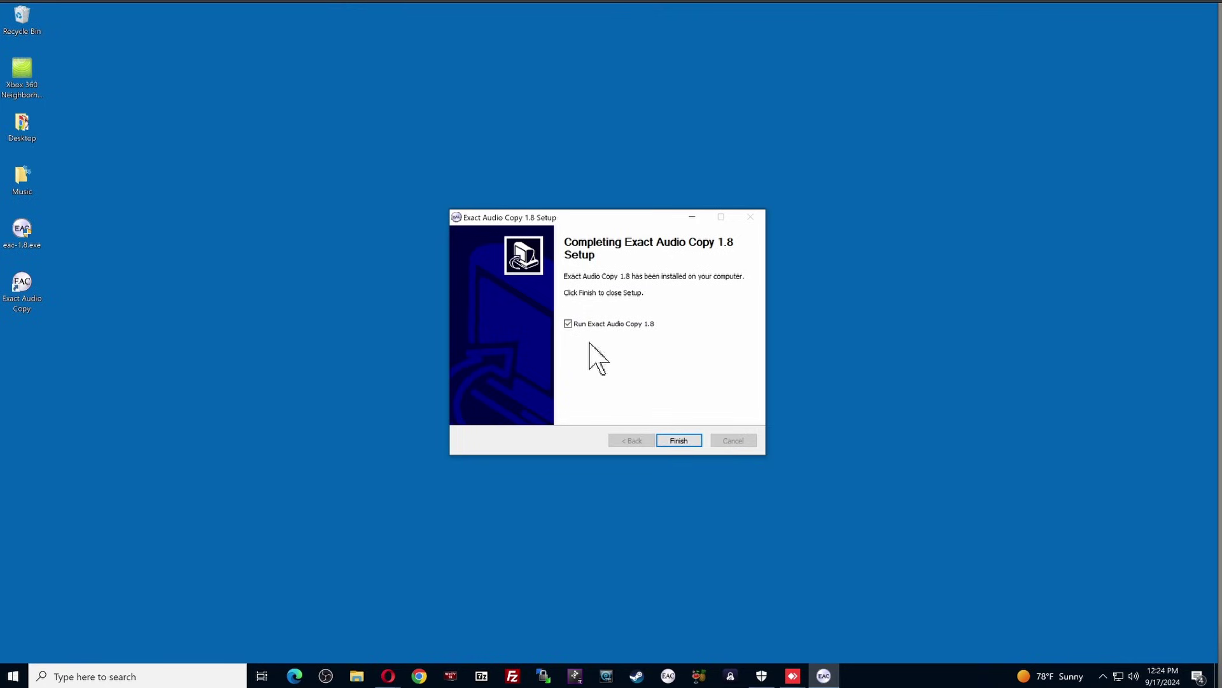
{"action": "left_click", "coordinate": [568, 324]}
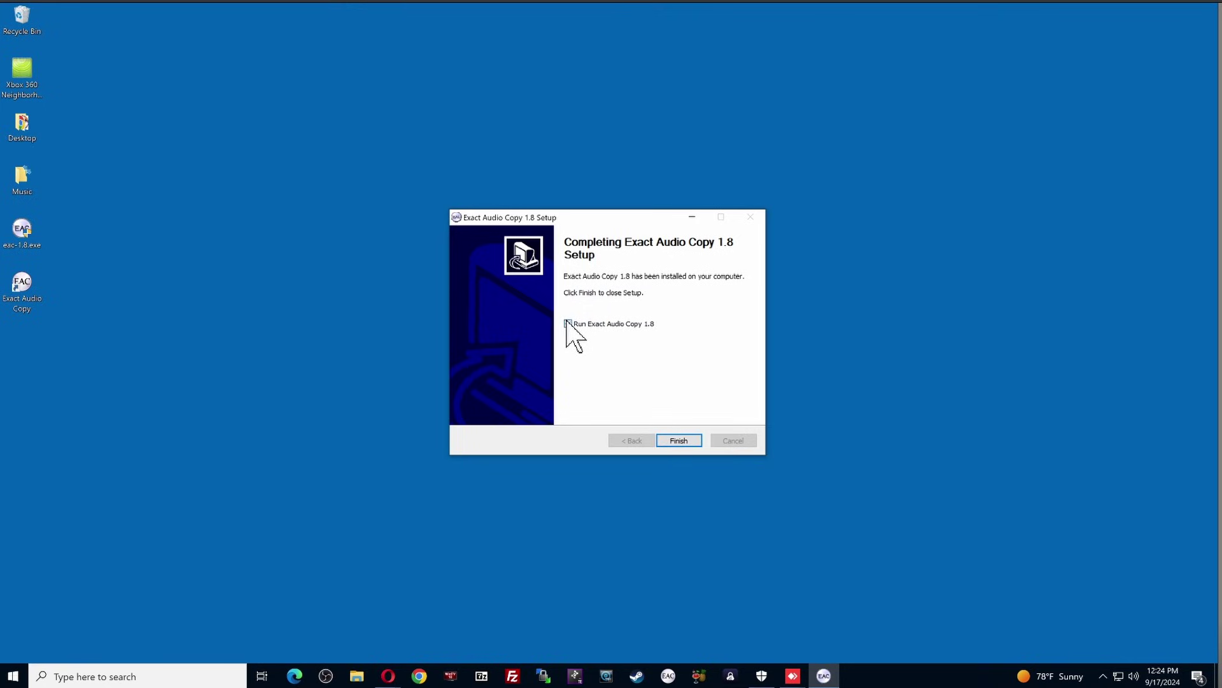
Close the finished setup and delete eac-1.8.exe from the desktop
{"action": "left_click", "coordinate": [693, 442]}
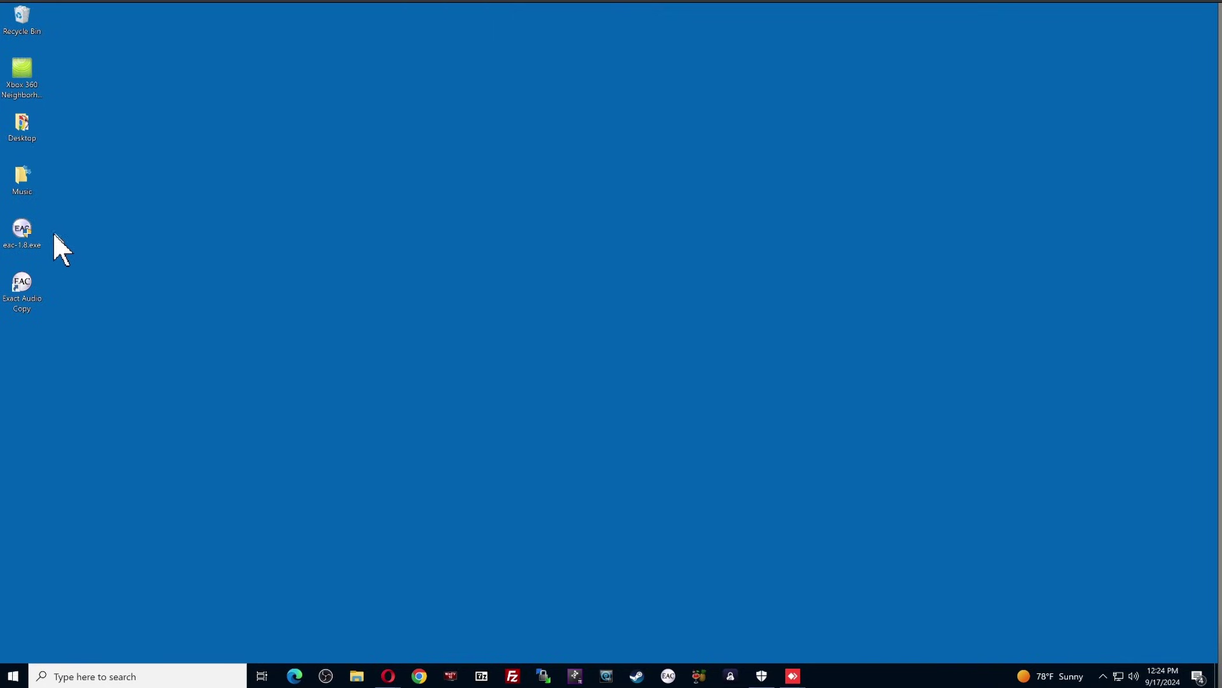
{"action": "right_click", "coordinate": [36, 235]}
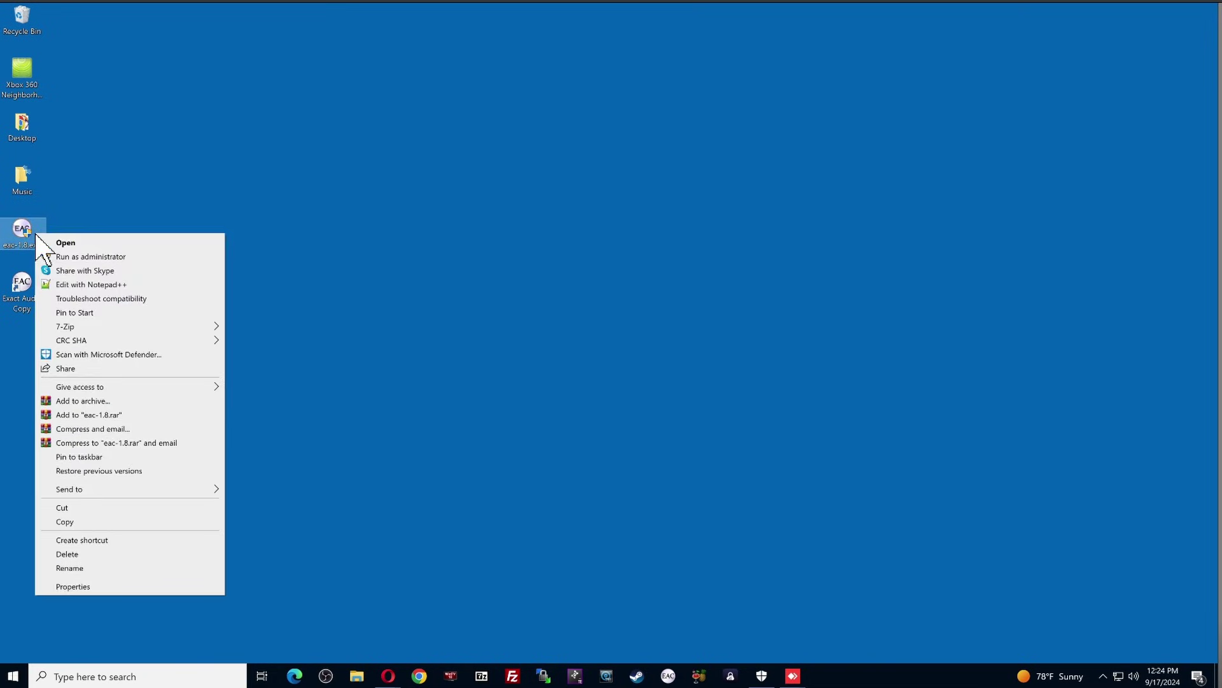
{"action": "left_click", "coordinate": [170, 553]}
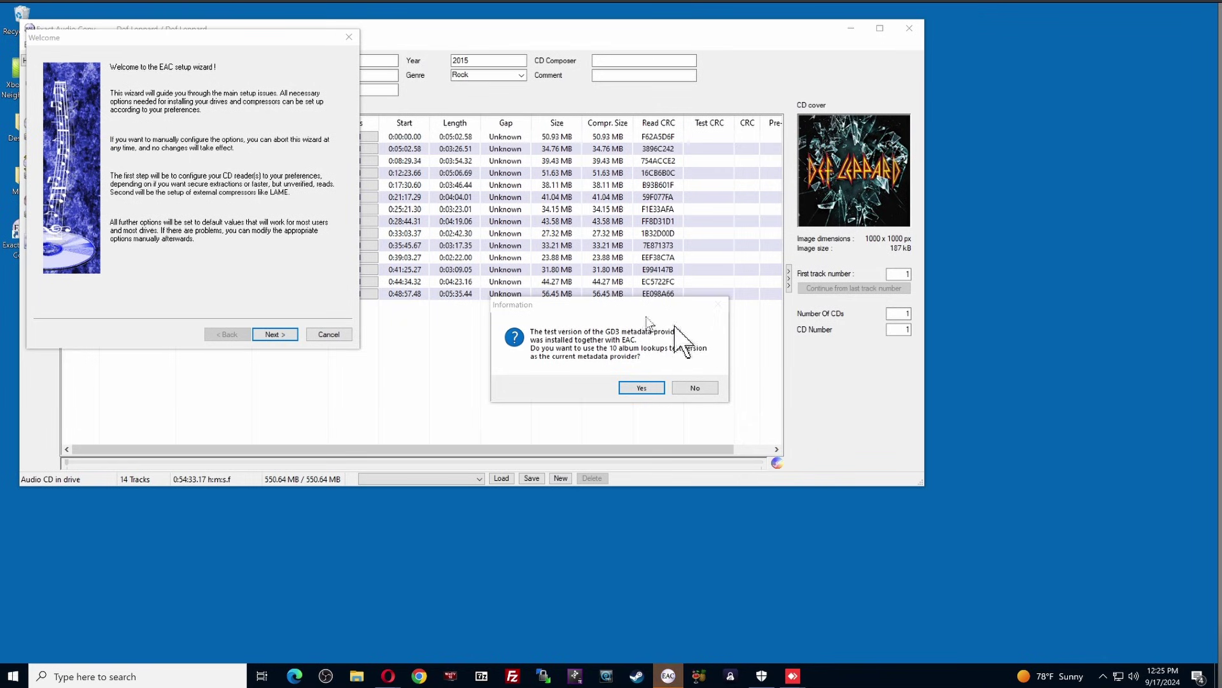
Accept the GD3 test version, keep the detected drive, prefer accurate results, and autodetect its features
{"action": "left_click", "coordinate": [641, 389]}
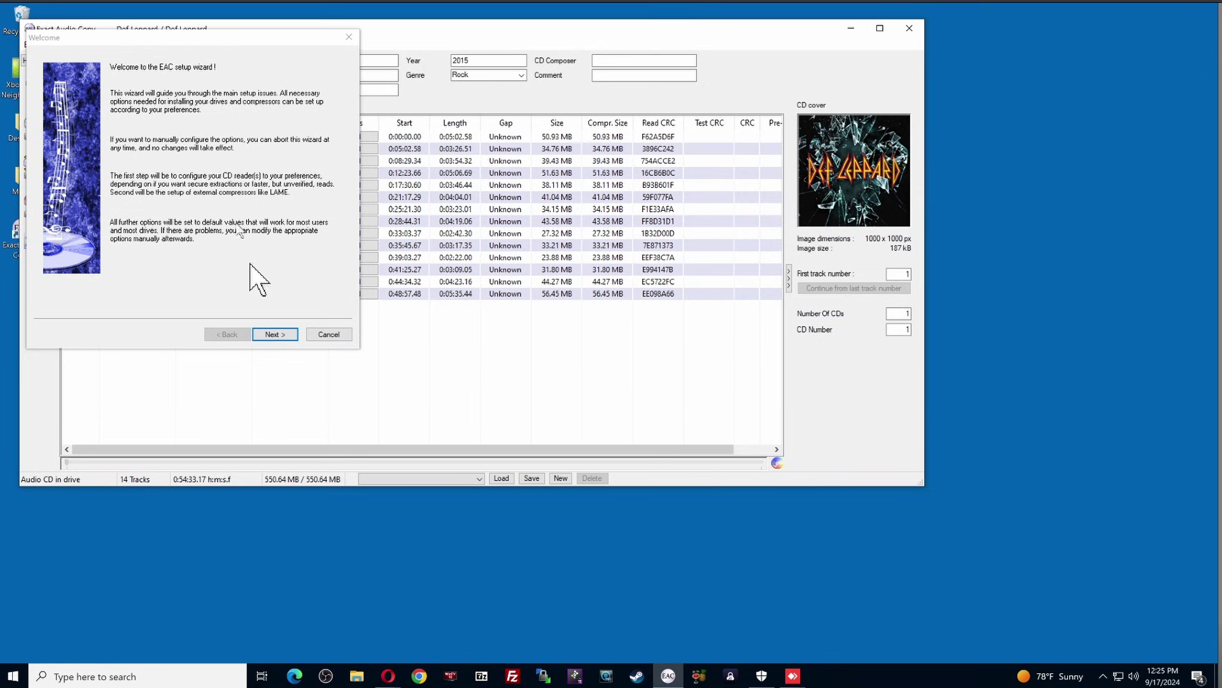
{"action": "left_click", "coordinate": [273, 332]}
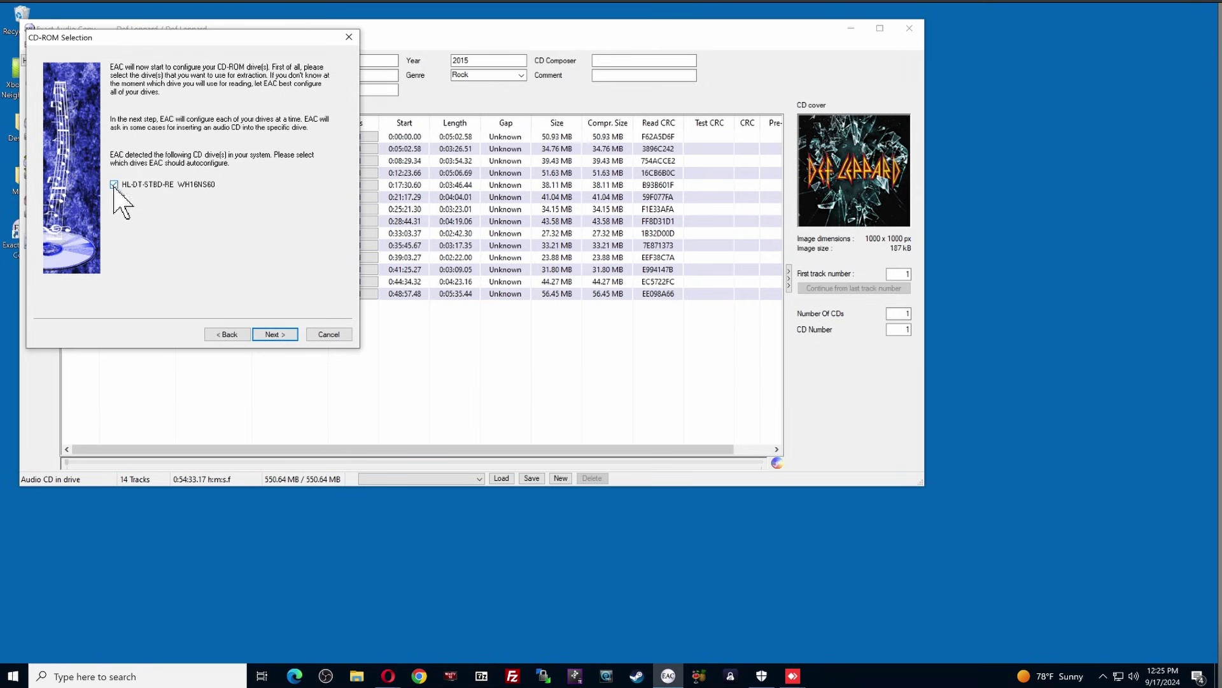
{"action": "left_click", "coordinate": [275, 334]}
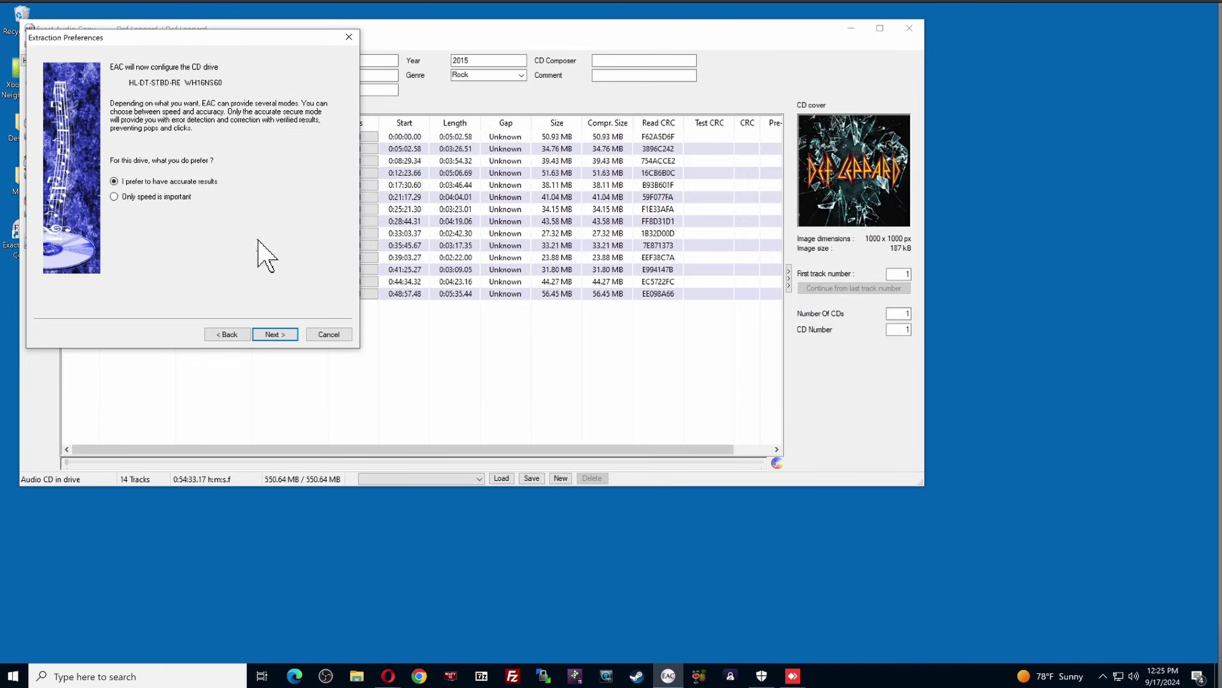
{"action": "left_click", "coordinate": [275, 334]}
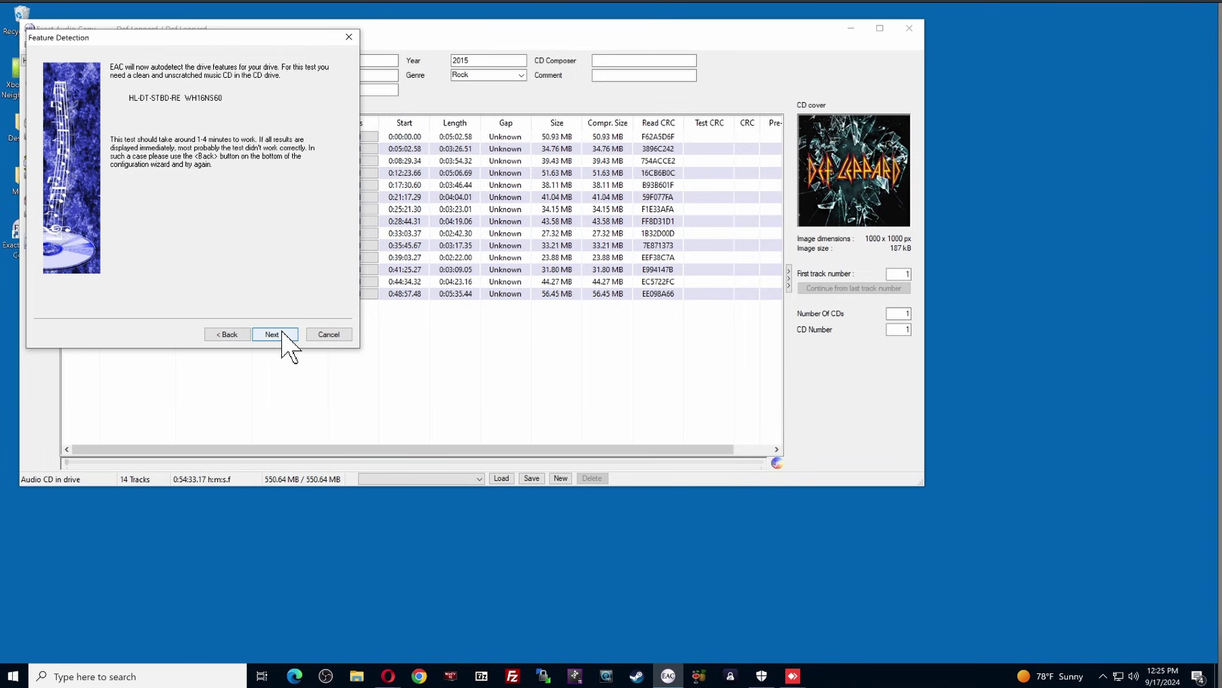
{"action": "left_click", "coordinate": [283, 333]}
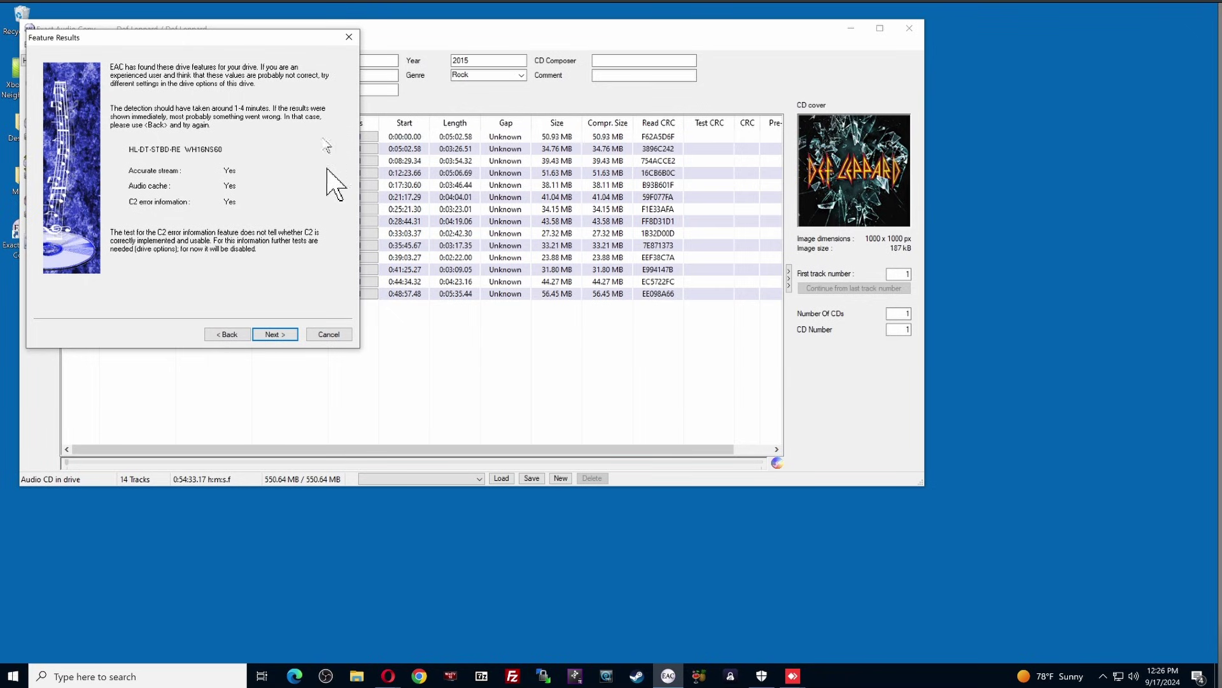
{"action": "left_click", "coordinate": [288, 336]}
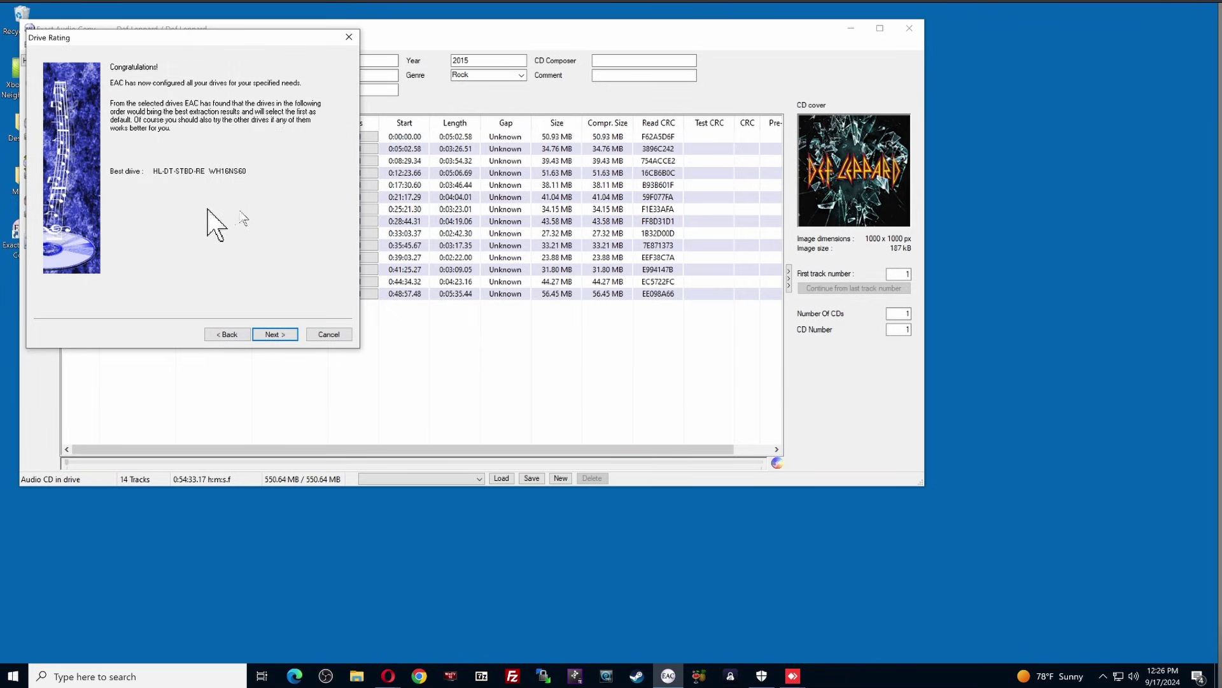
Accept the drive rating, choose FLAC as encoder, and keep the default FLAC and filename settings
{"action": "left_click", "coordinate": [281, 334]}
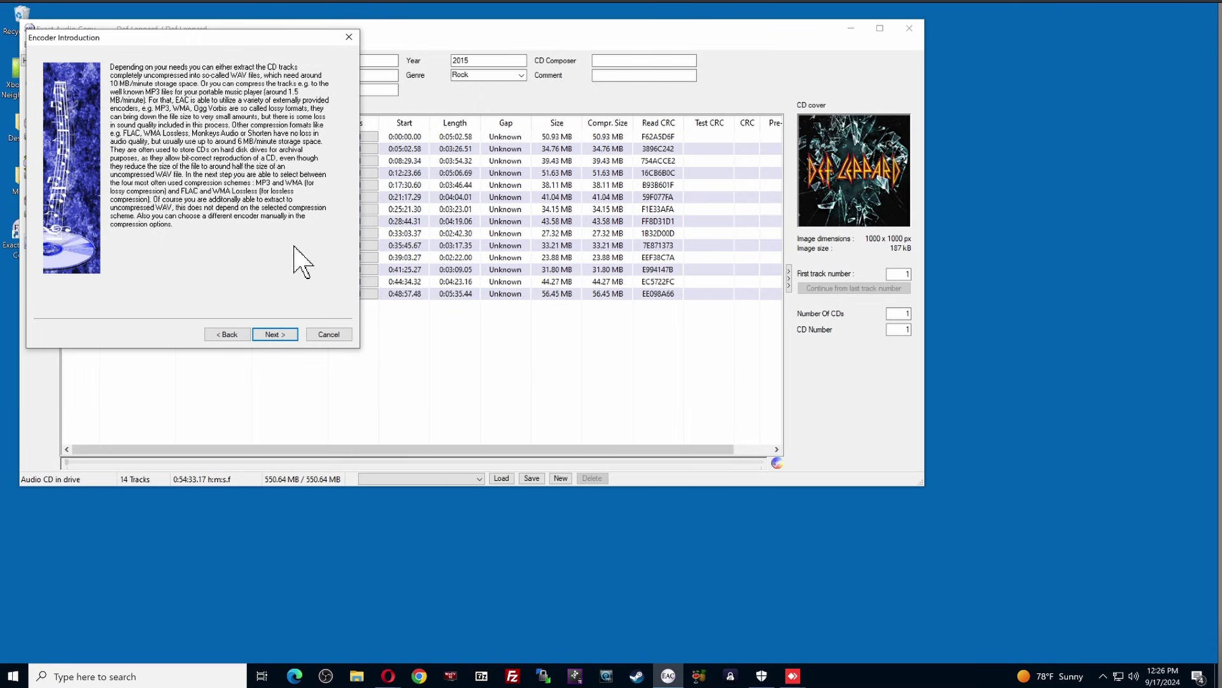
{"action": "left_click", "coordinate": [278, 335]}
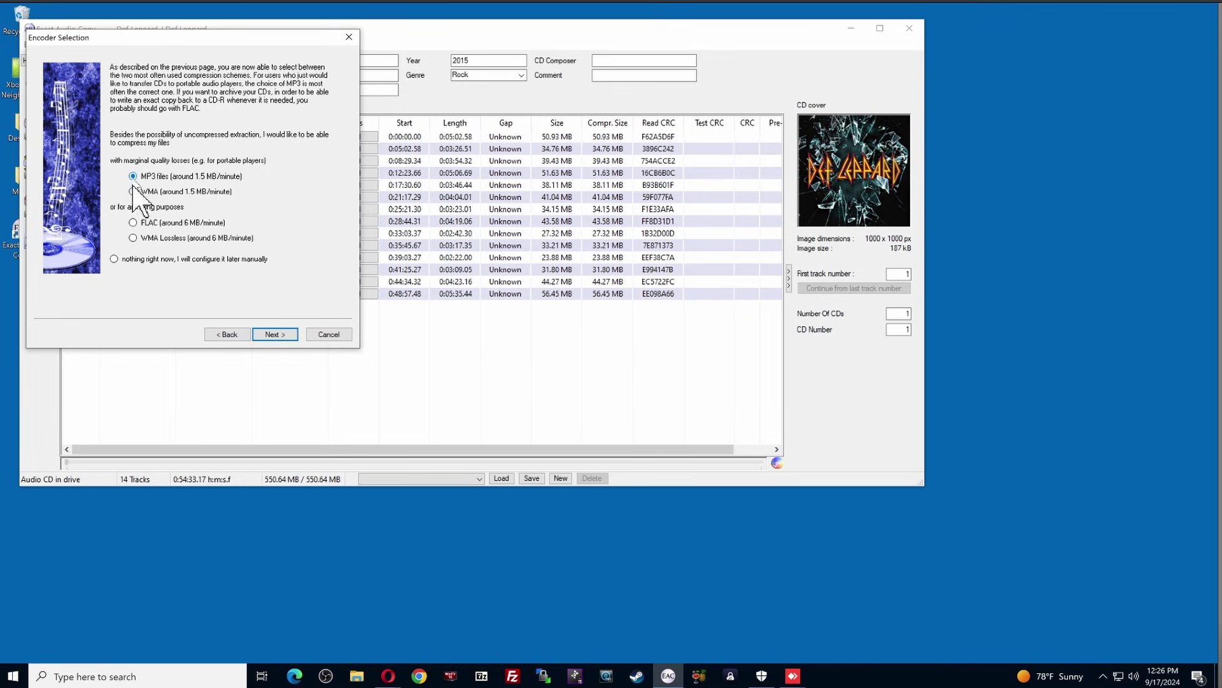
{"action": "left_click", "coordinate": [134, 223]}
{"action": "left_click", "coordinate": [272, 332]}
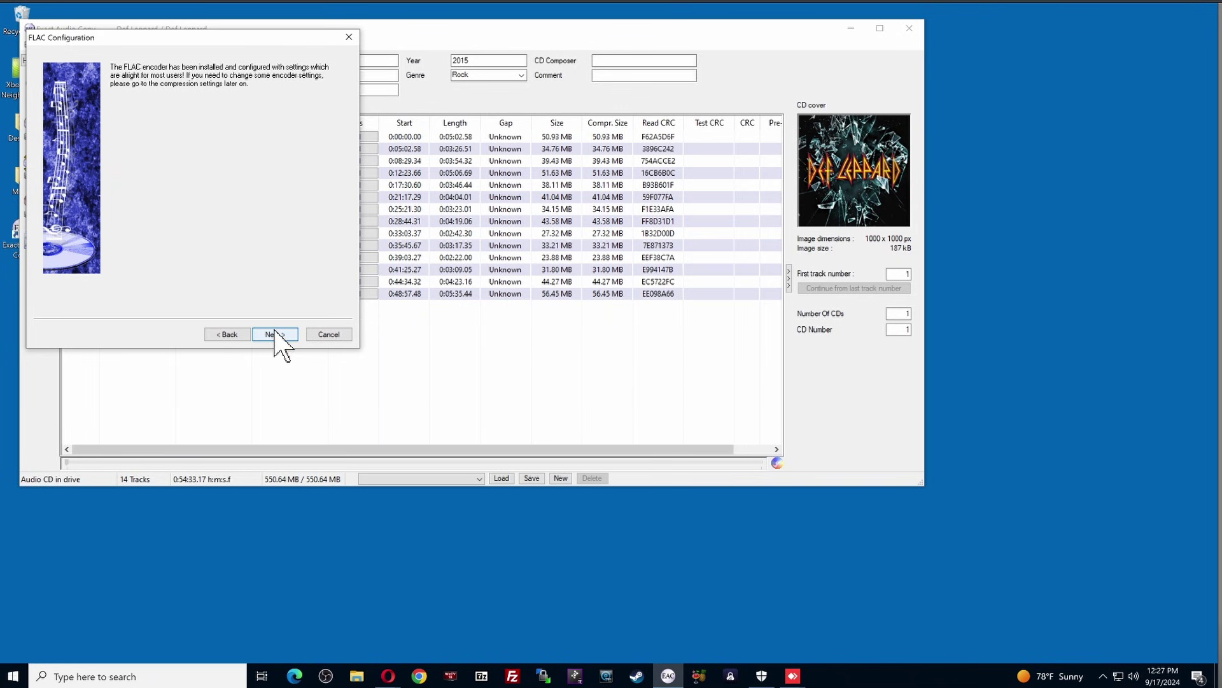
{"action": "left_click", "coordinate": [276, 334]}
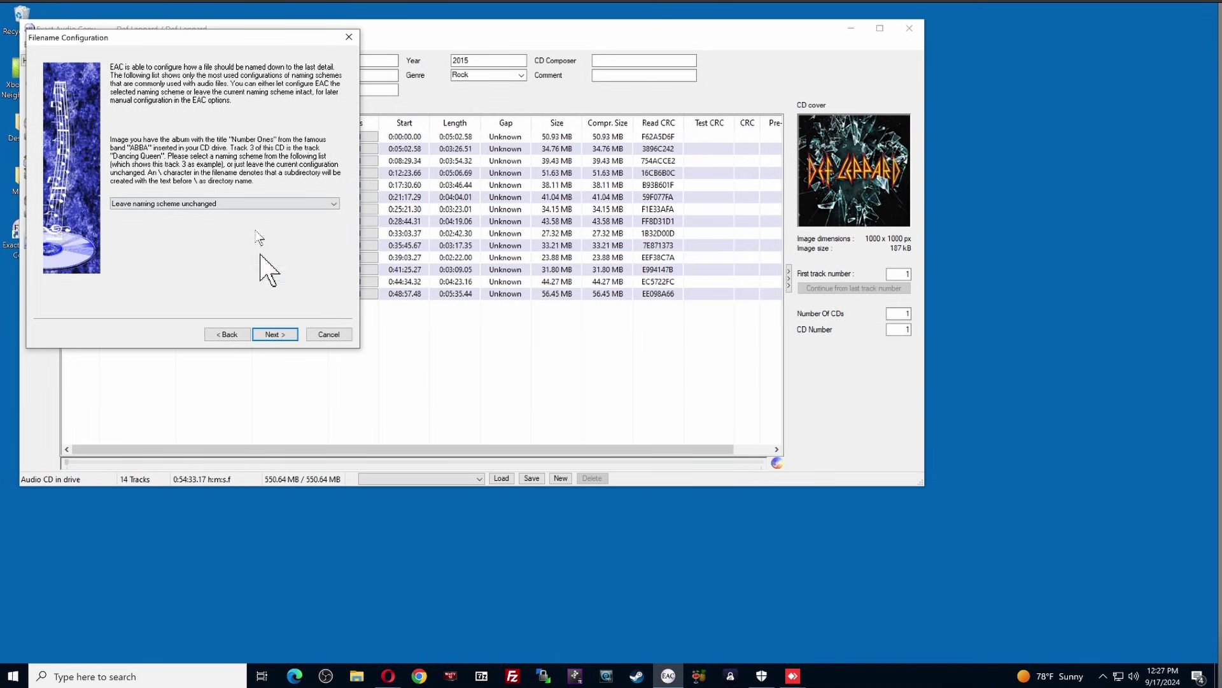
{"action": "left_click", "coordinate": [276, 334]}
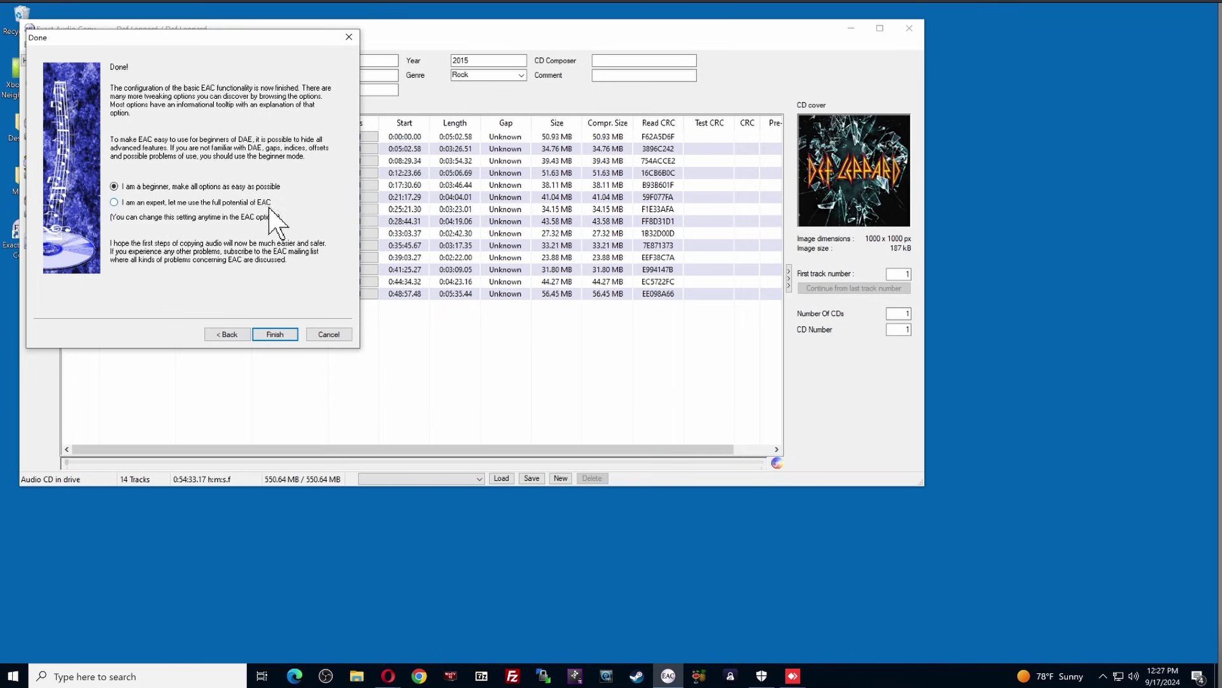
Finish the wizard in expert mode, then re-fetch CD information from the Remote Metadata Provider
{"action": "left_click", "coordinate": [115, 202]}
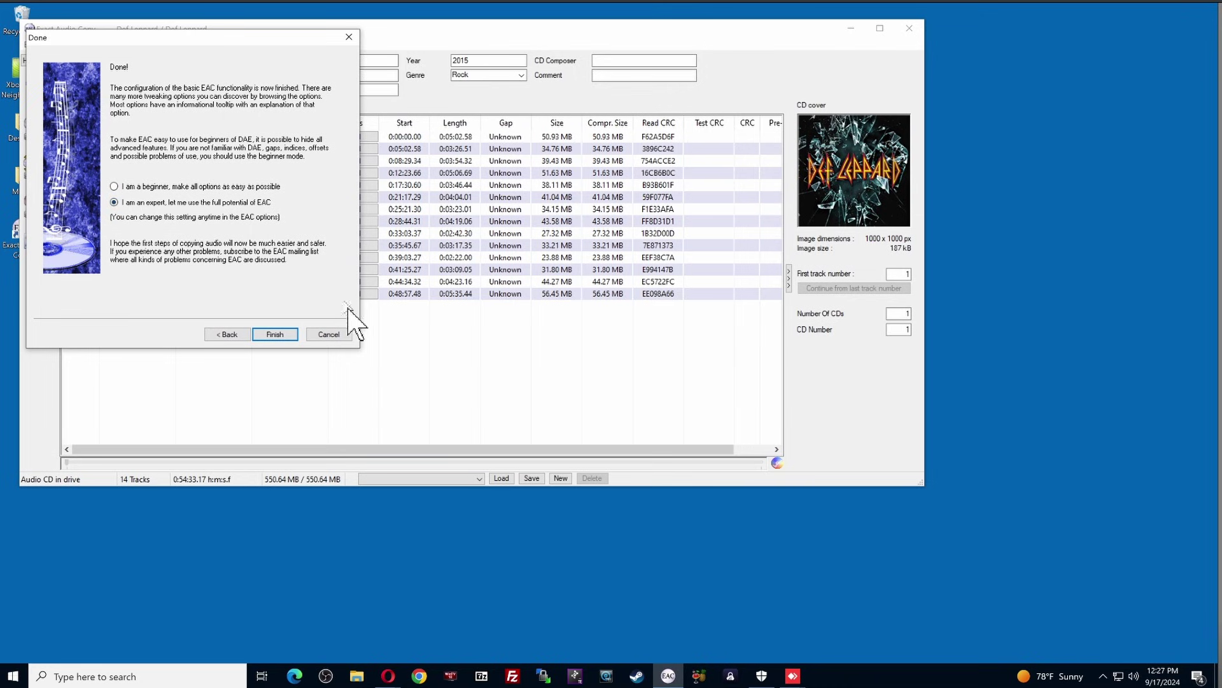
{"action": "left_click", "coordinate": [275, 335]}
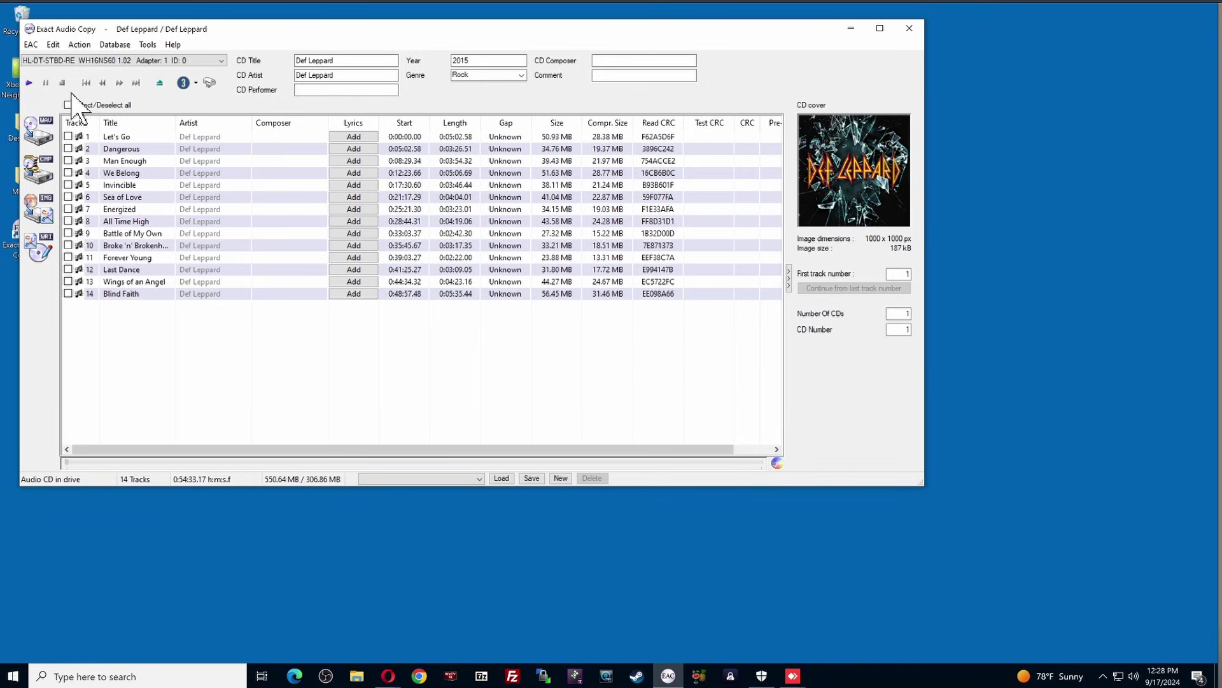
{"action": "left_click", "coordinate": [112, 46]}
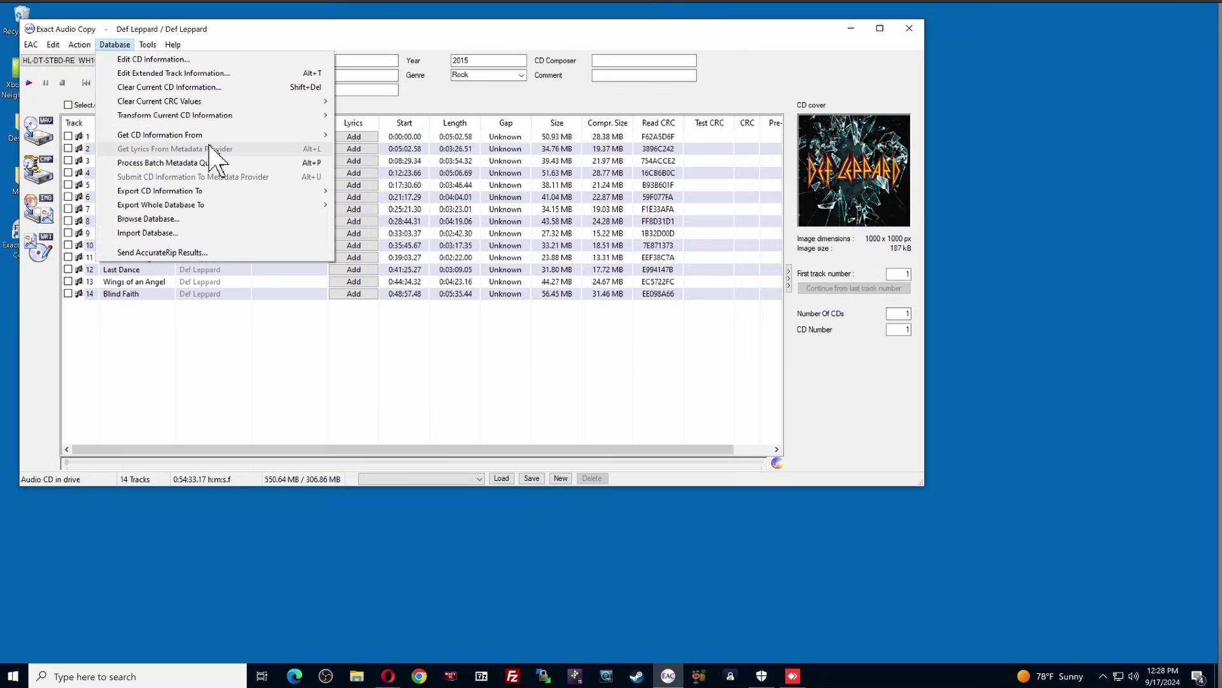
{"action": "mouse_move", "coordinate": [188, 137]}
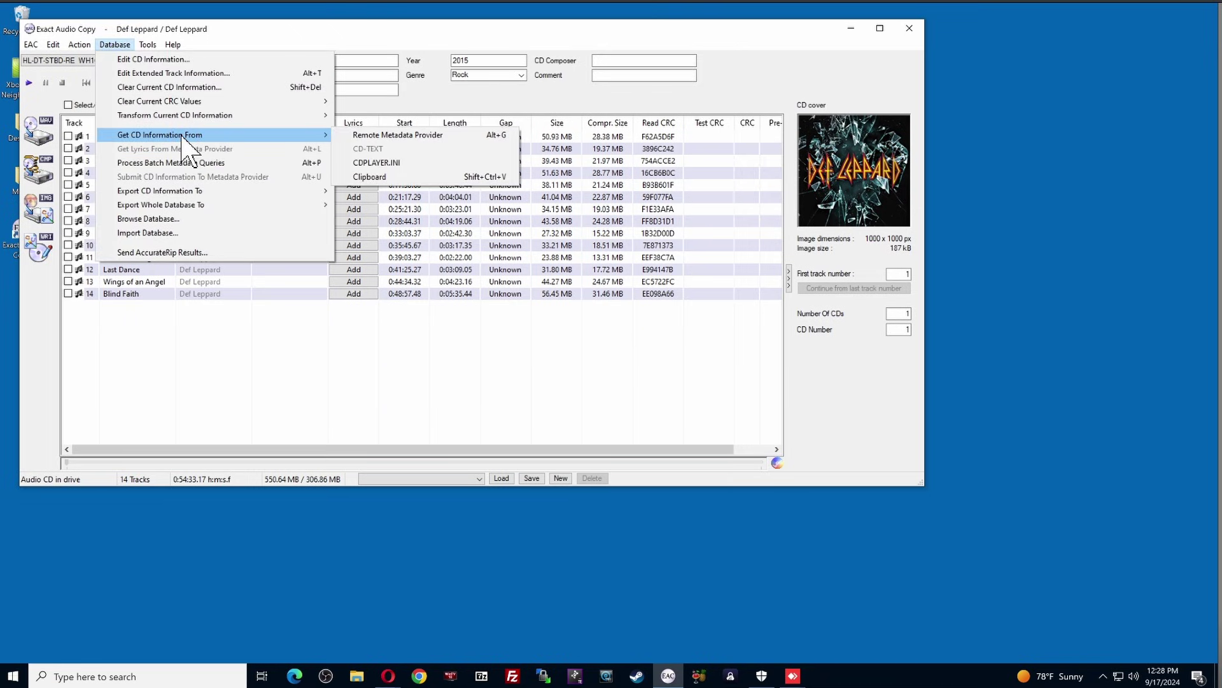
{"action": "left_click", "coordinate": [449, 136]}
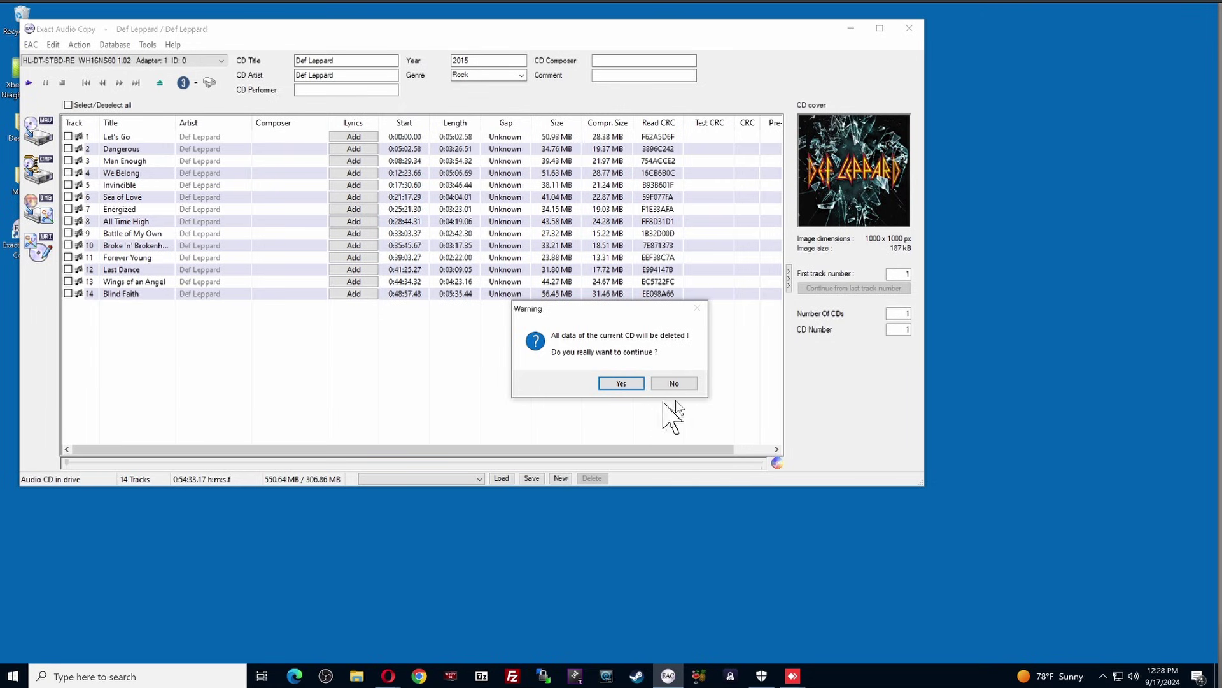
{"action": "left_click", "coordinate": [628, 383]}
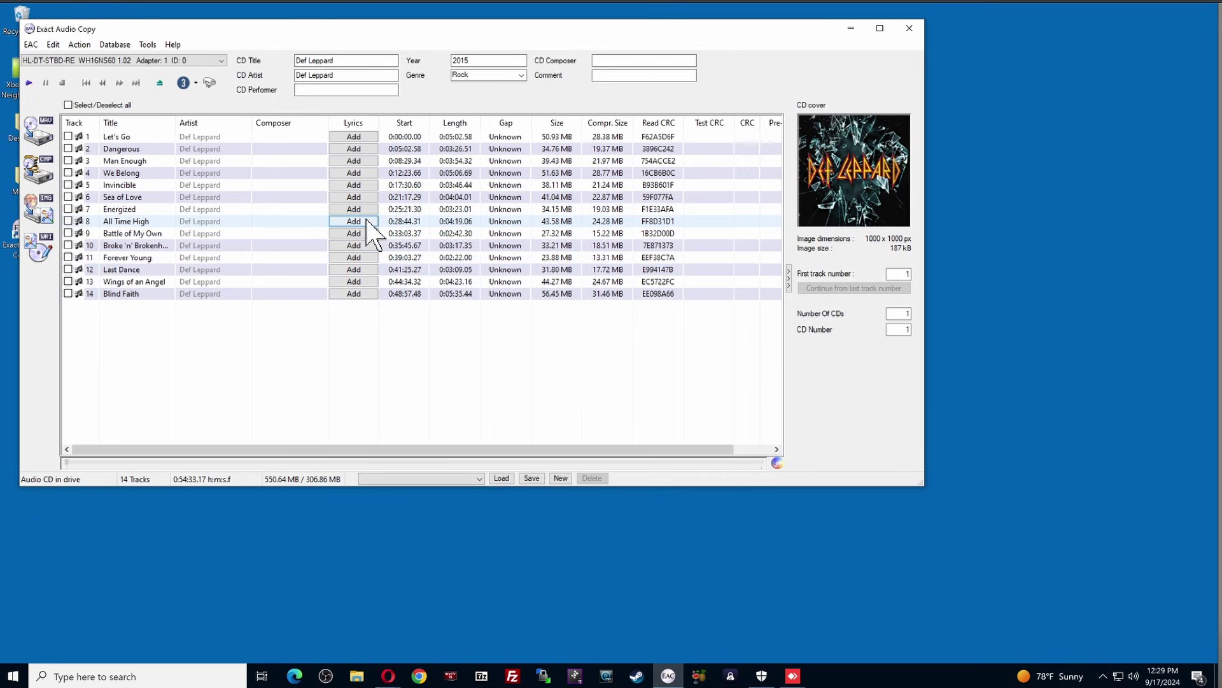
In Compression Options, set the External Compression bit rate to 1024 kBit/s and disable the external program
{"action": "left_click", "coordinate": [30, 45]}
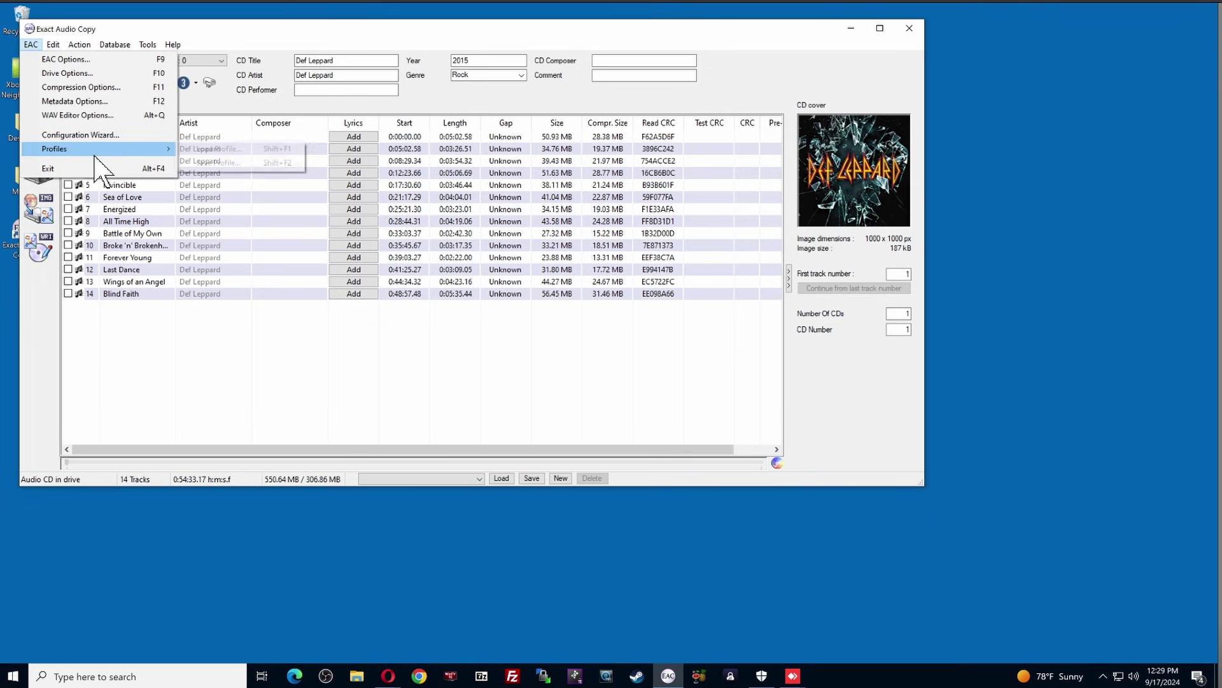
{"action": "left_click", "coordinate": [109, 91]}
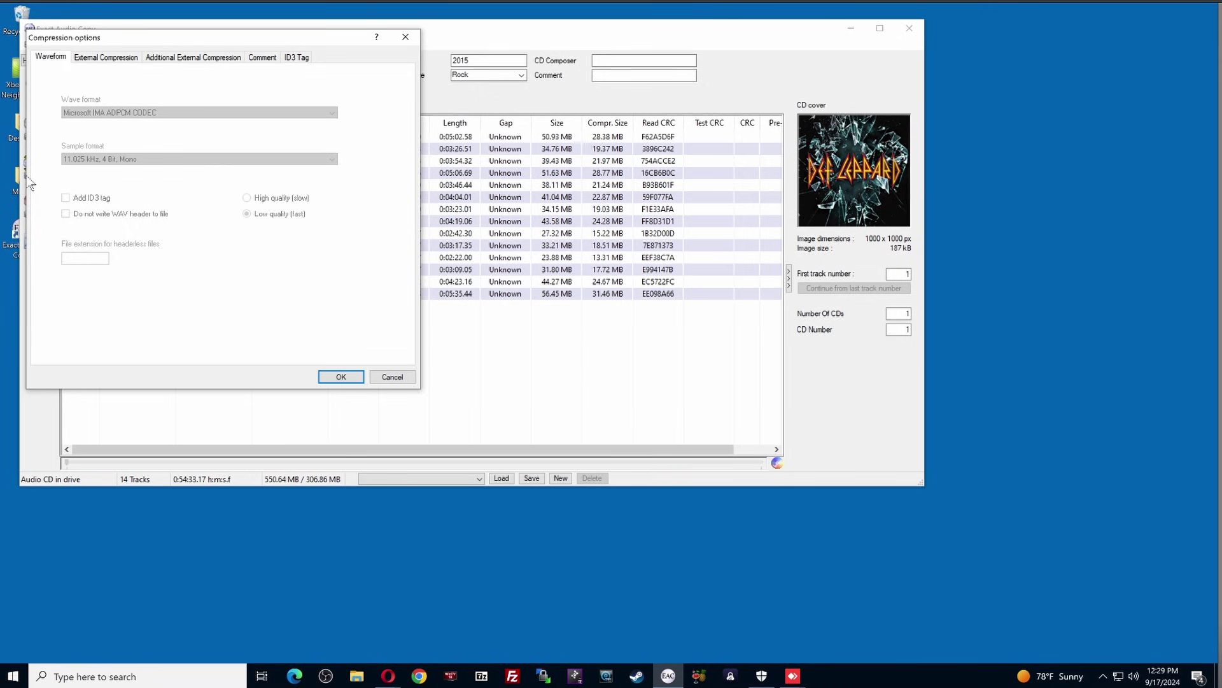
{"action": "left_click", "coordinate": [105, 57]}
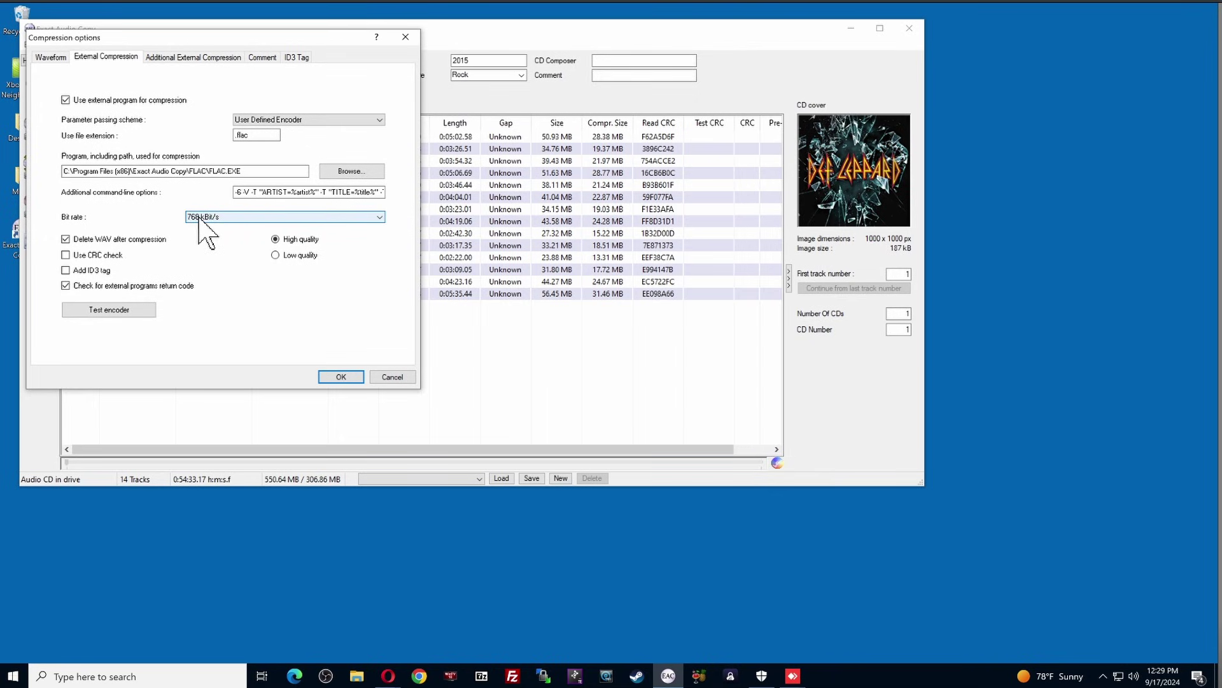
{"action": "left_click", "coordinate": [263, 218]}
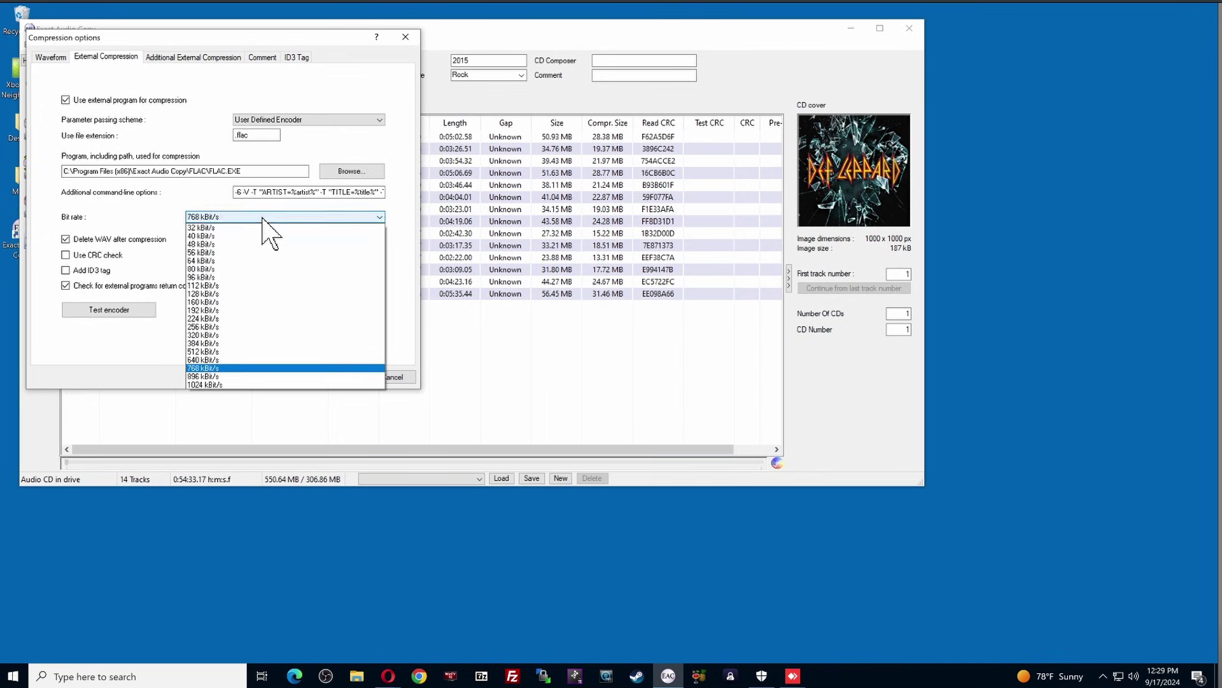
{"action": "left_click", "coordinate": [202, 384]}
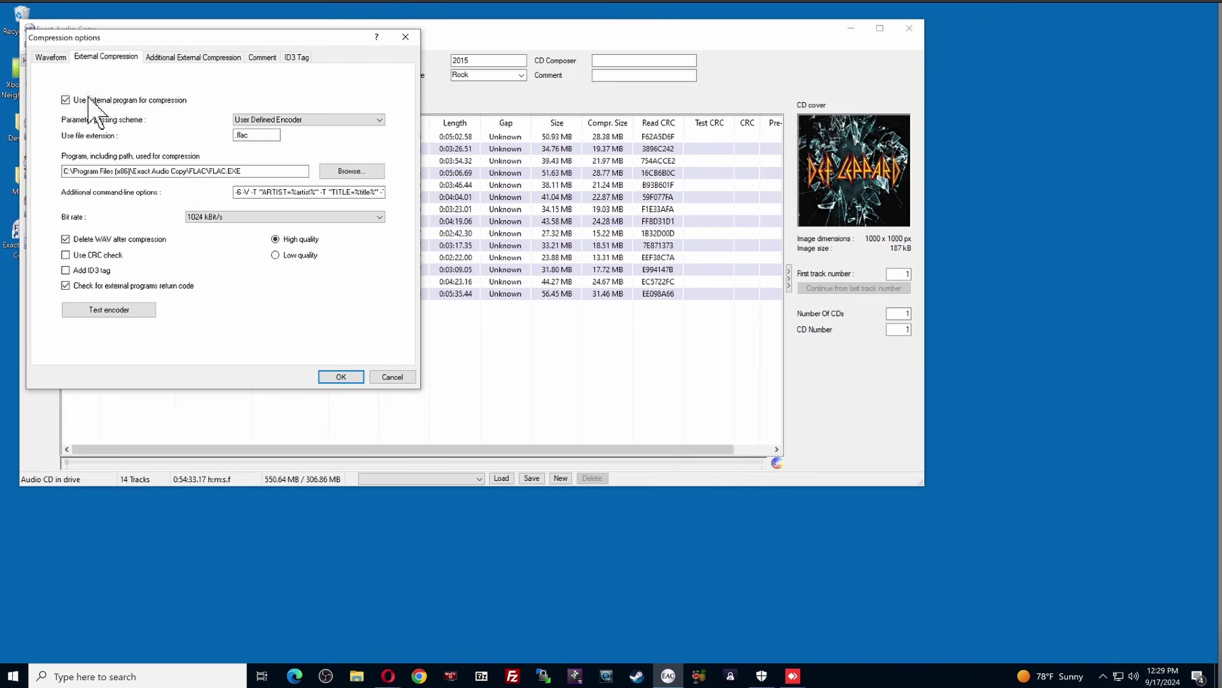
{"action": "left_click", "coordinate": [65, 100]}
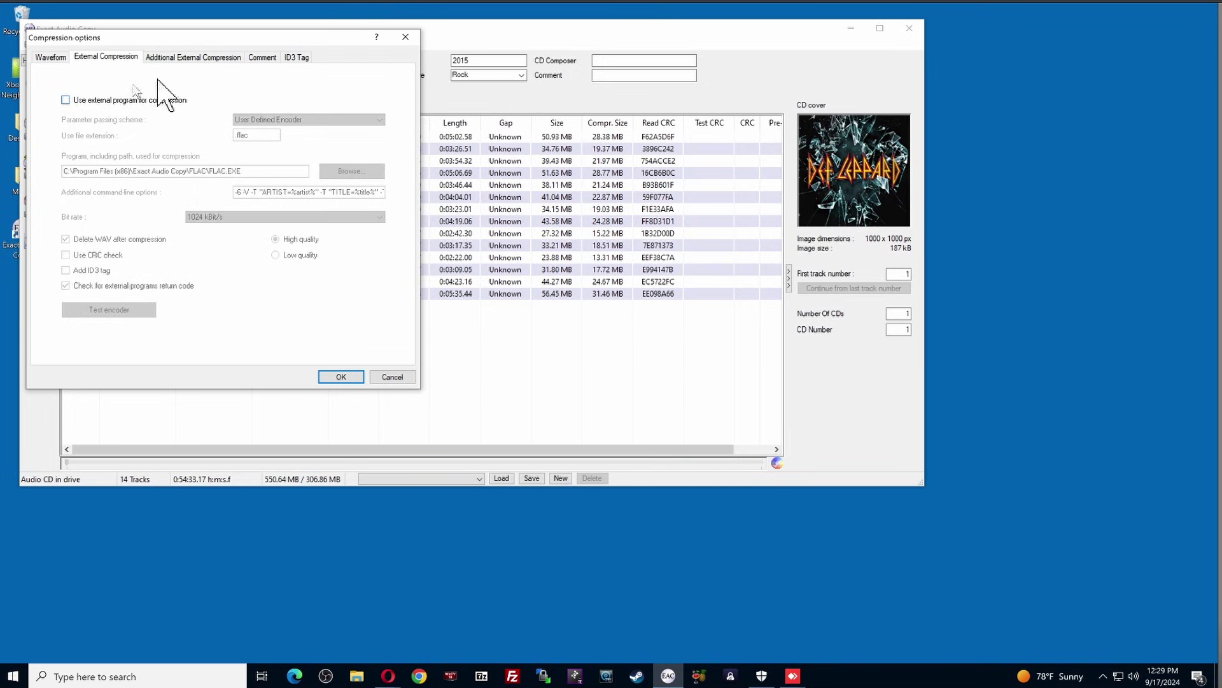
{"action": "left_click", "coordinate": [205, 56]}
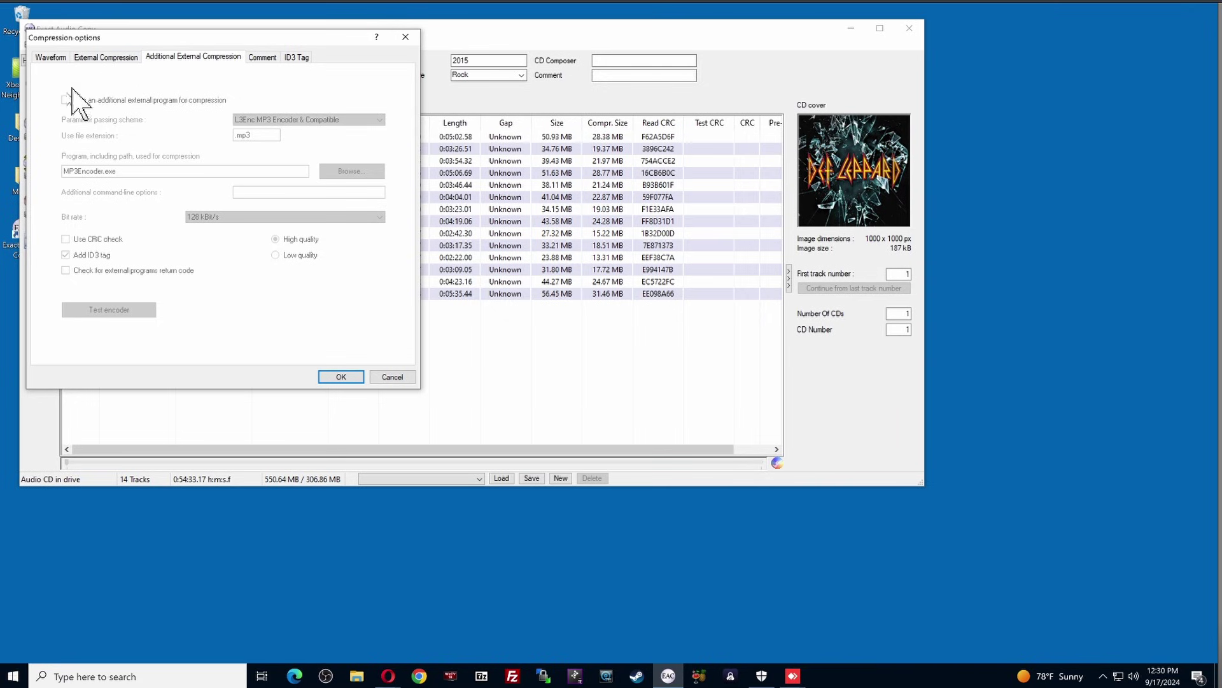
Re-enable the external program and enable an additional encoder at 320 kBit/s
{"action": "left_click", "coordinate": [116, 58]}
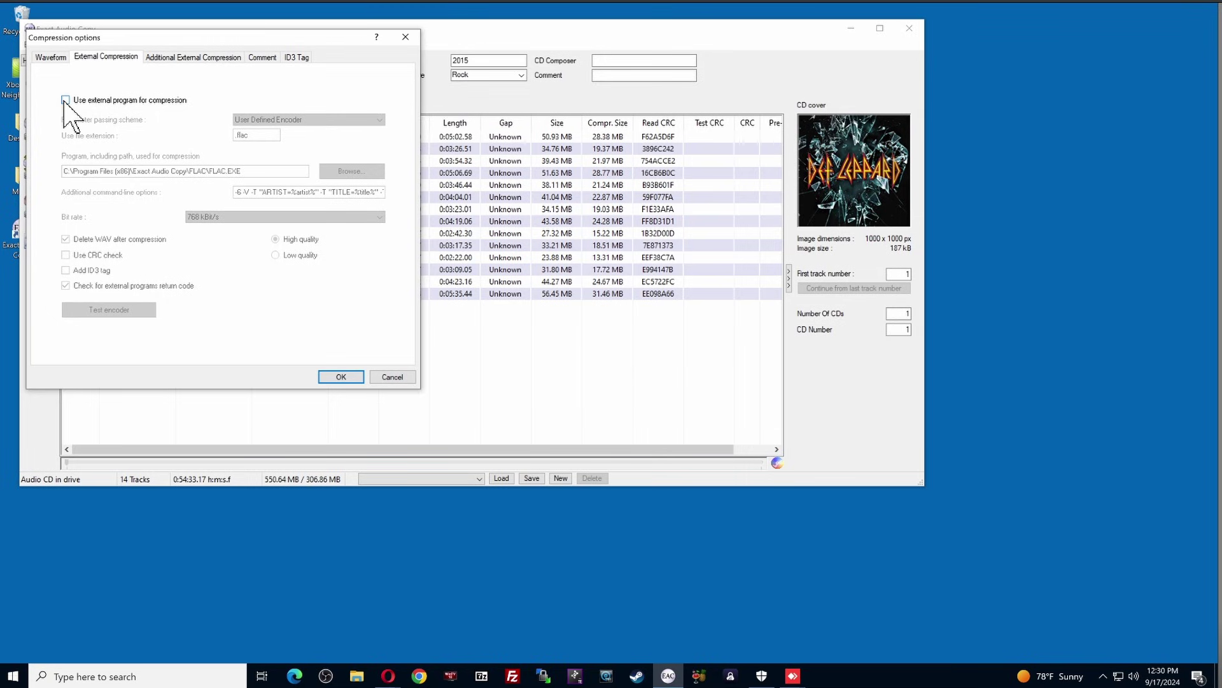
{"action": "left_click", "coordinate": [66, 100]}
{"action": "left_click", "coordinate": [167, 58]}
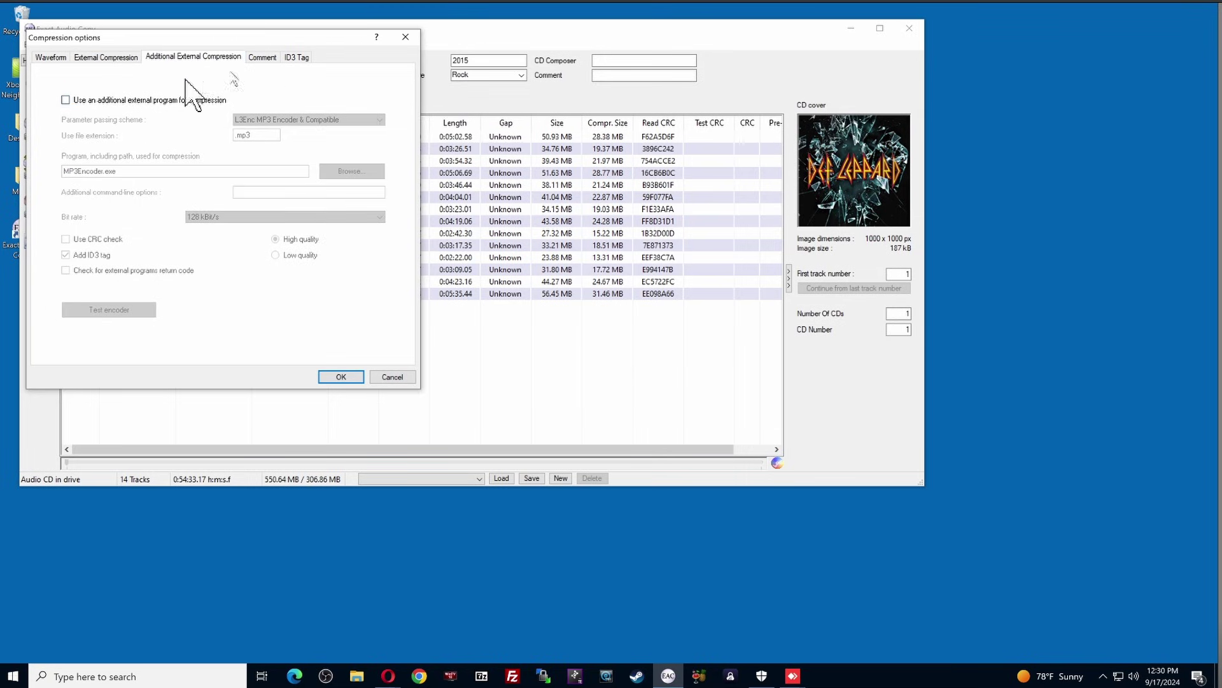
{"action": "left_click", "coordinate": [66, 100]}
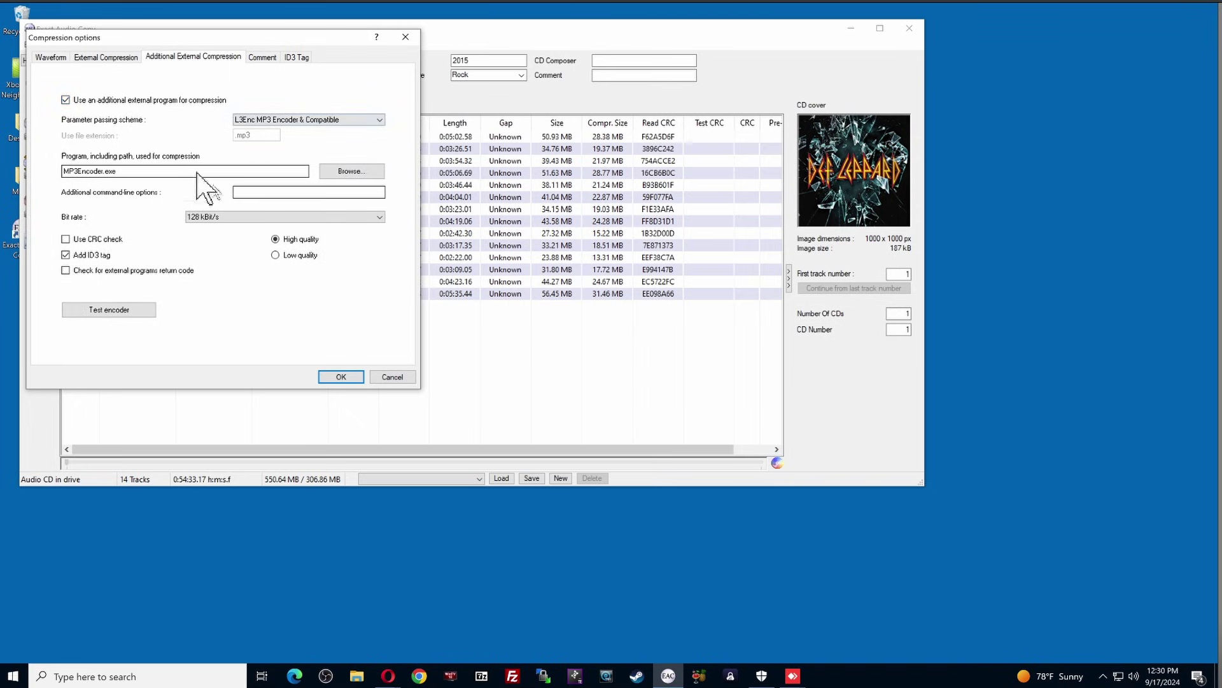
{"action": "left_click", "coordinate": [234, 217]}
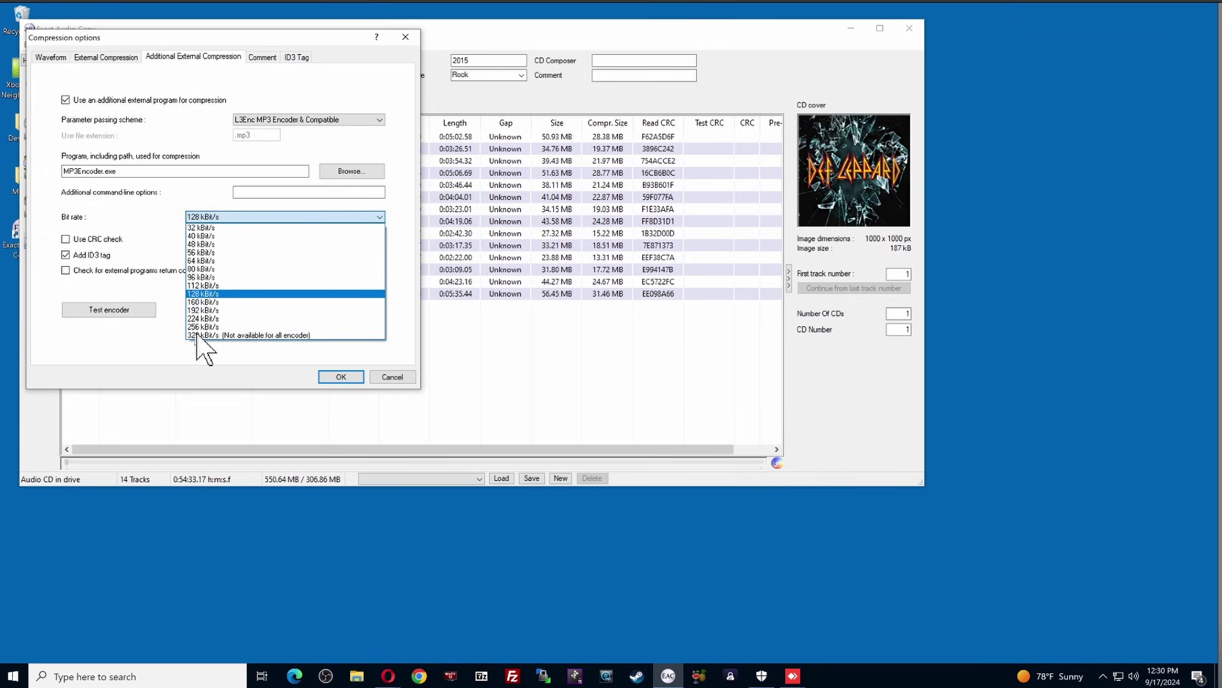
{"action": "left_click", "coordinate": [250, 335]}
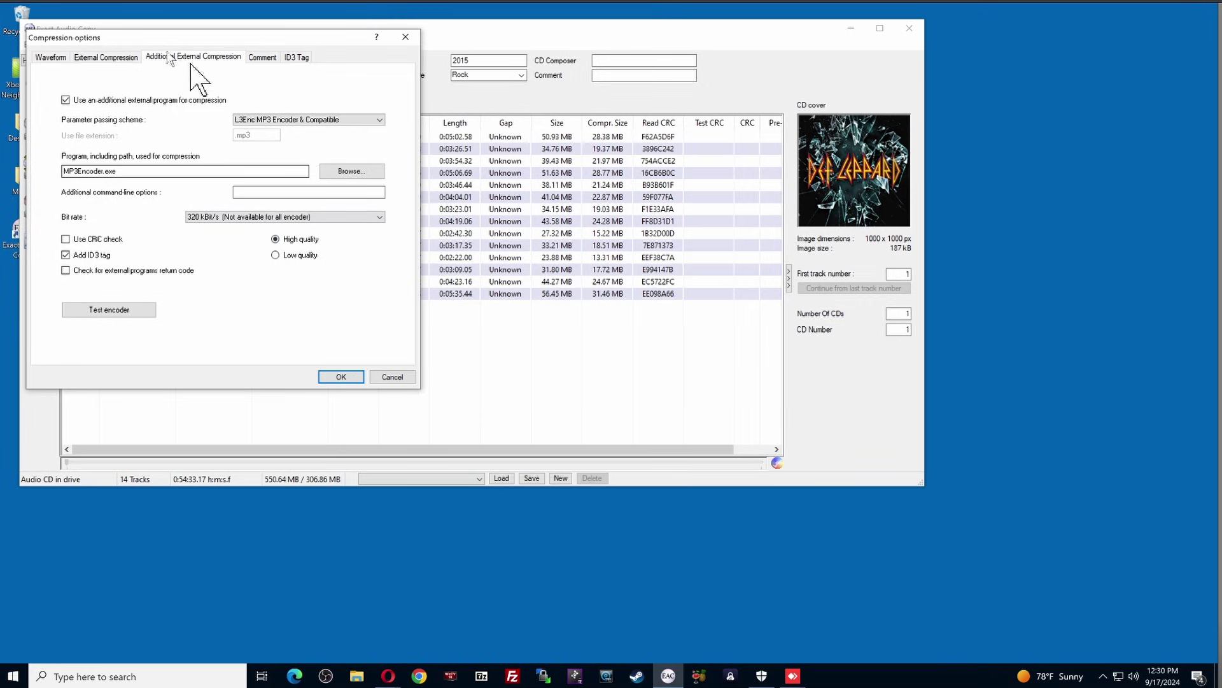
Disable the additional encoder, set External Compression to 1024 kBit/s, and apply the settings
{"action": "left_click", "coordinate": [65, 100]}
{"action": "left_click", "coordinate": [106, 57]}
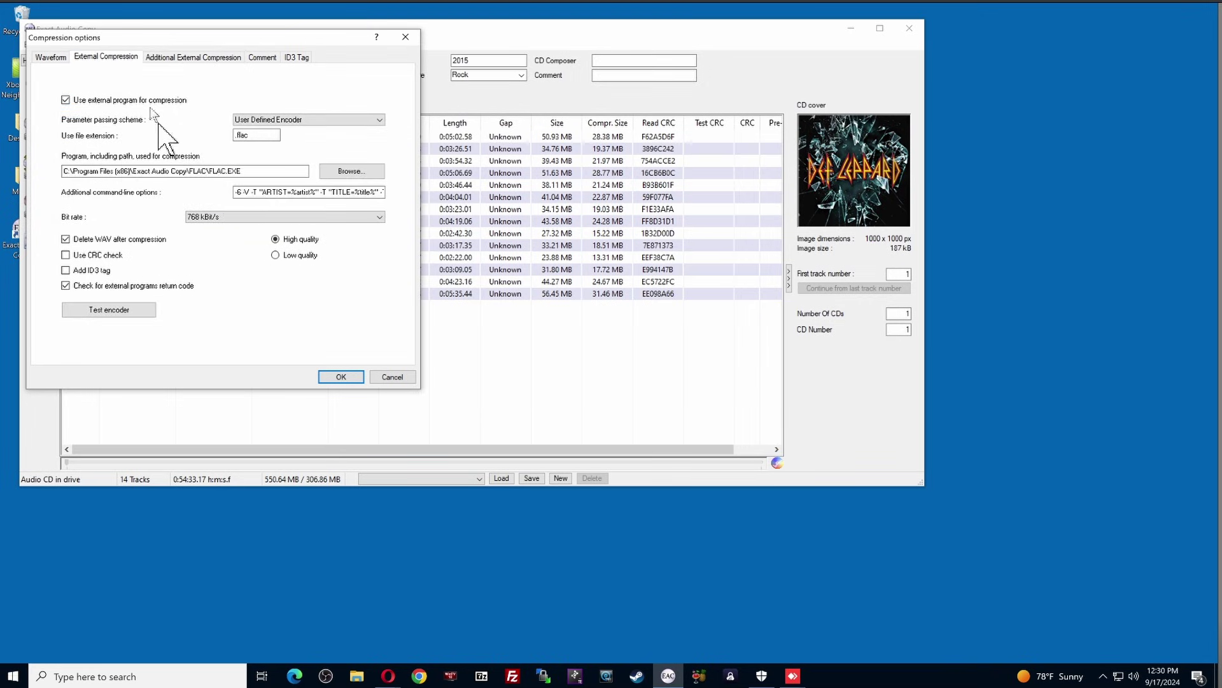
{"action": "left_click", "coordinate": [256, 217]}
{"action": "left_click", "coordinate": [215, 385]}
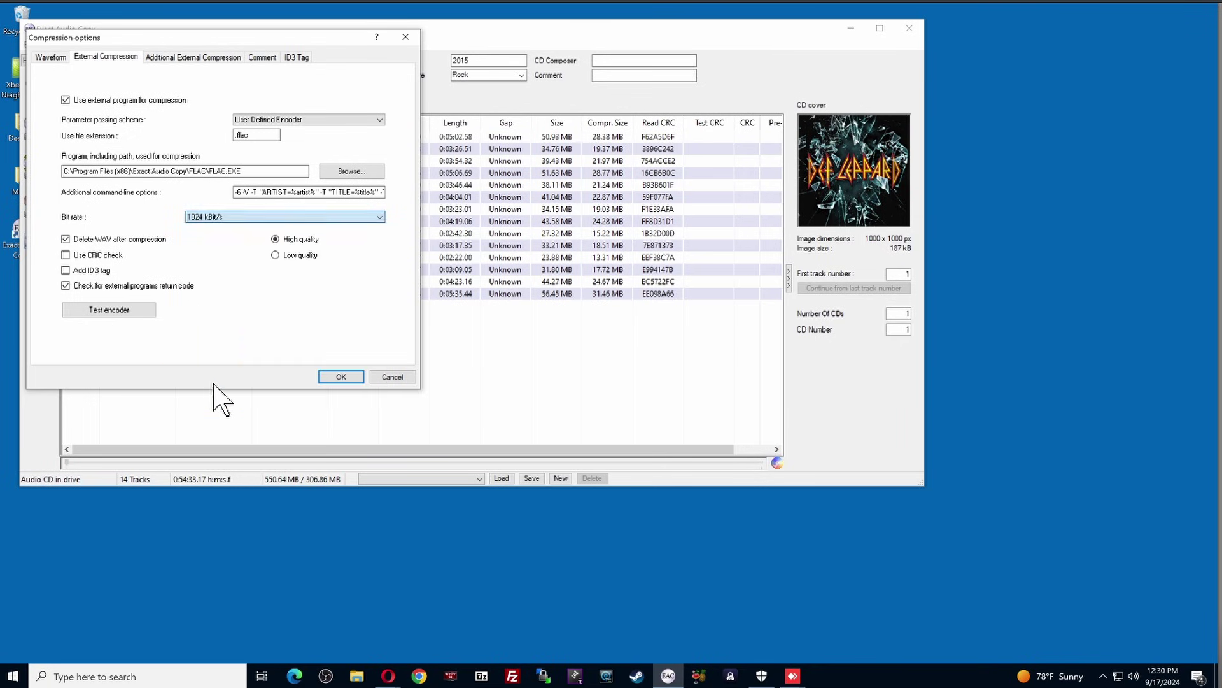
{"action": "left_click", "coordinate": [341, 377]}
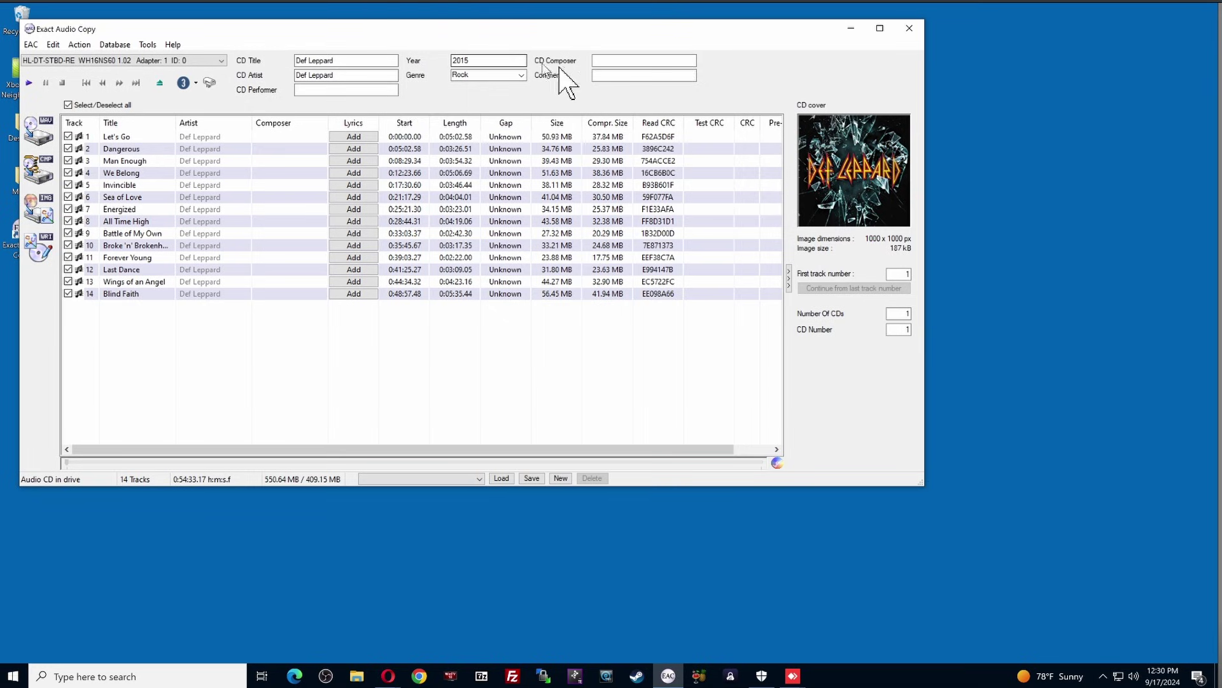
Tick every track in the list, all 14 Def Leppard tracks, with Select/Deselect all
{"action": "left_click", "coordinate": [325, 89]}
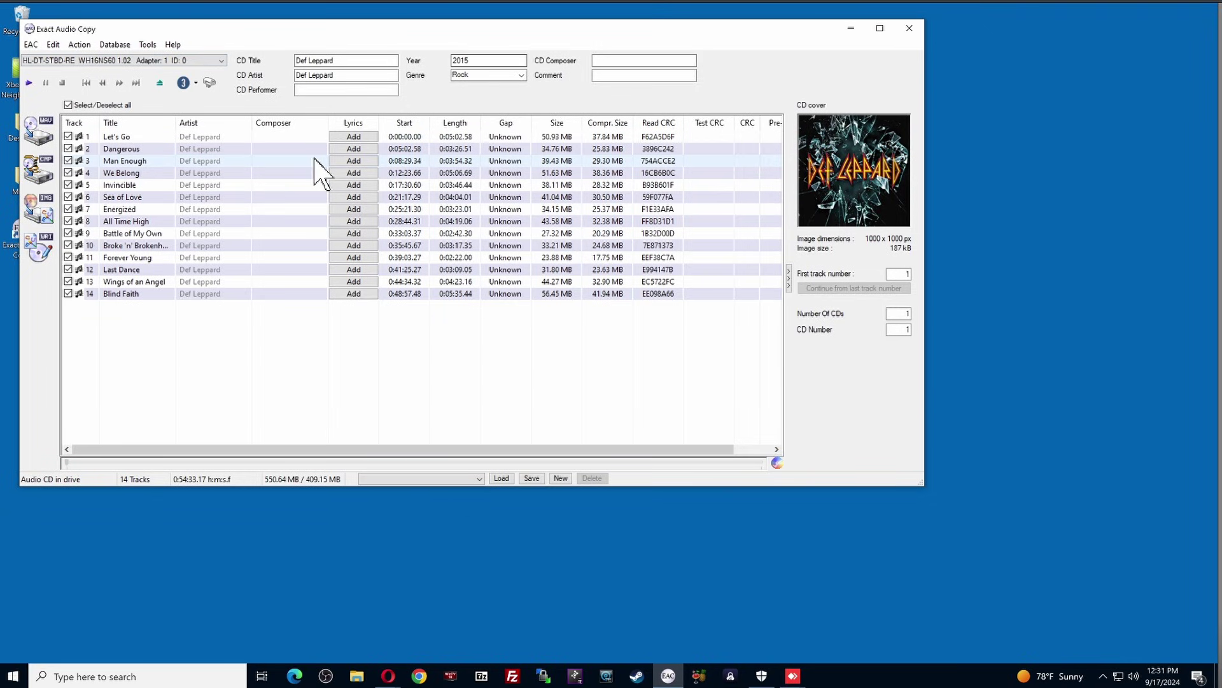
Create a 'Def Leppard - Def Leppard' folder in Music and start compressed extraction into it
{"action": "left_click", "coordinate": [36, 173]}
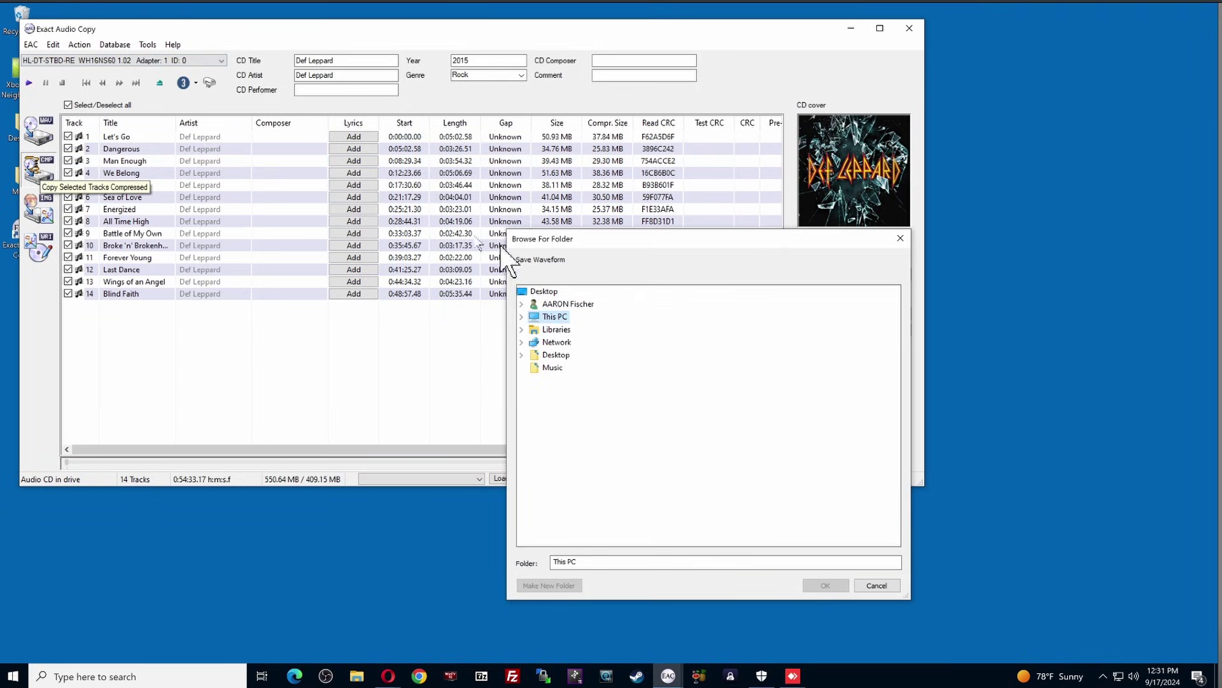
{"action": "left_click", "coordinate": [552, 372]}
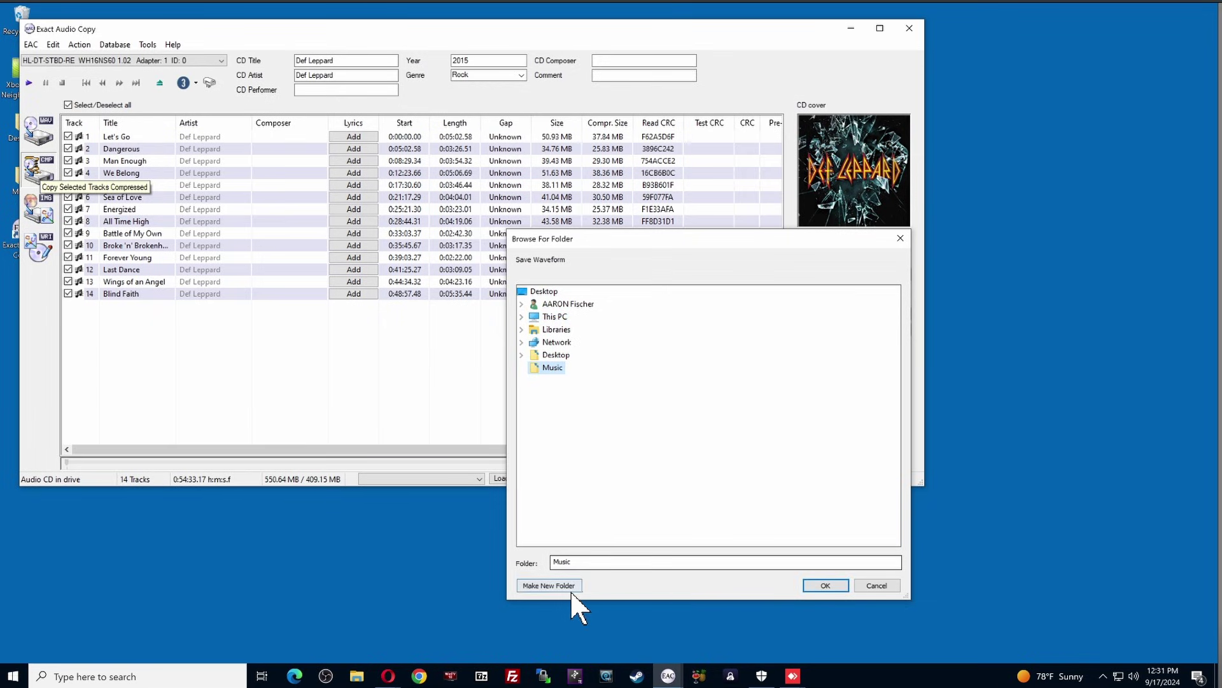
{"action": "left_click", "coordinate": [561, 586]}
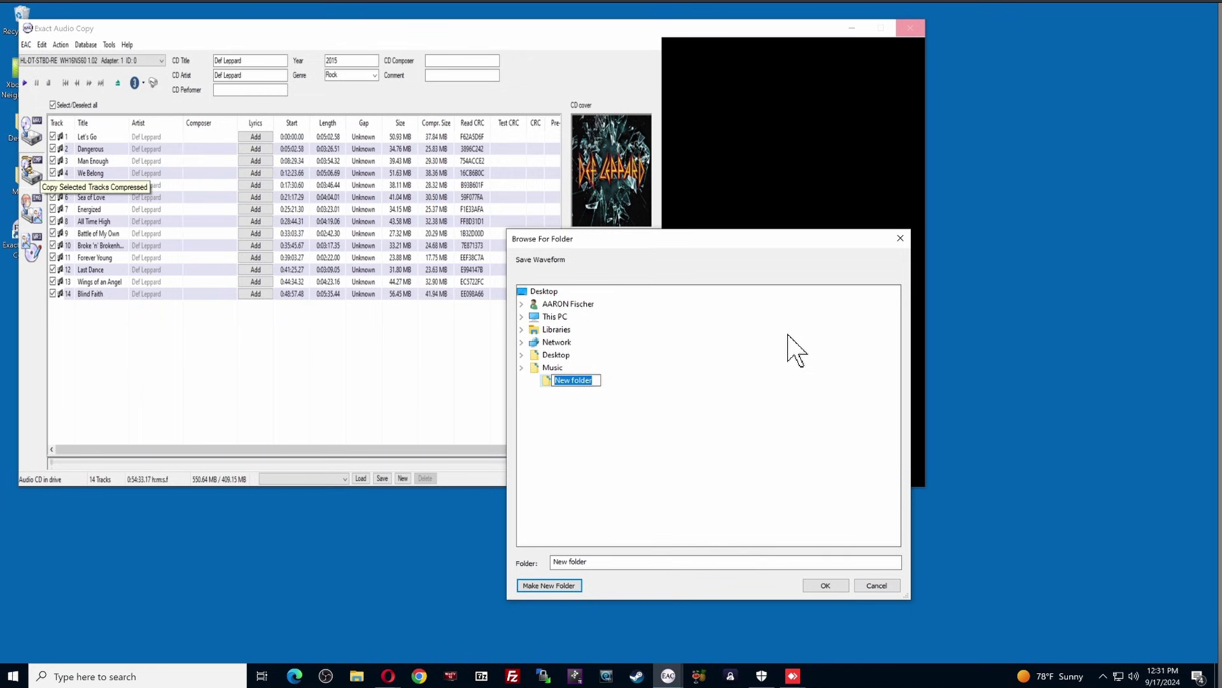
{"action": "type", "text": "Def Leppard Def Leppard"}
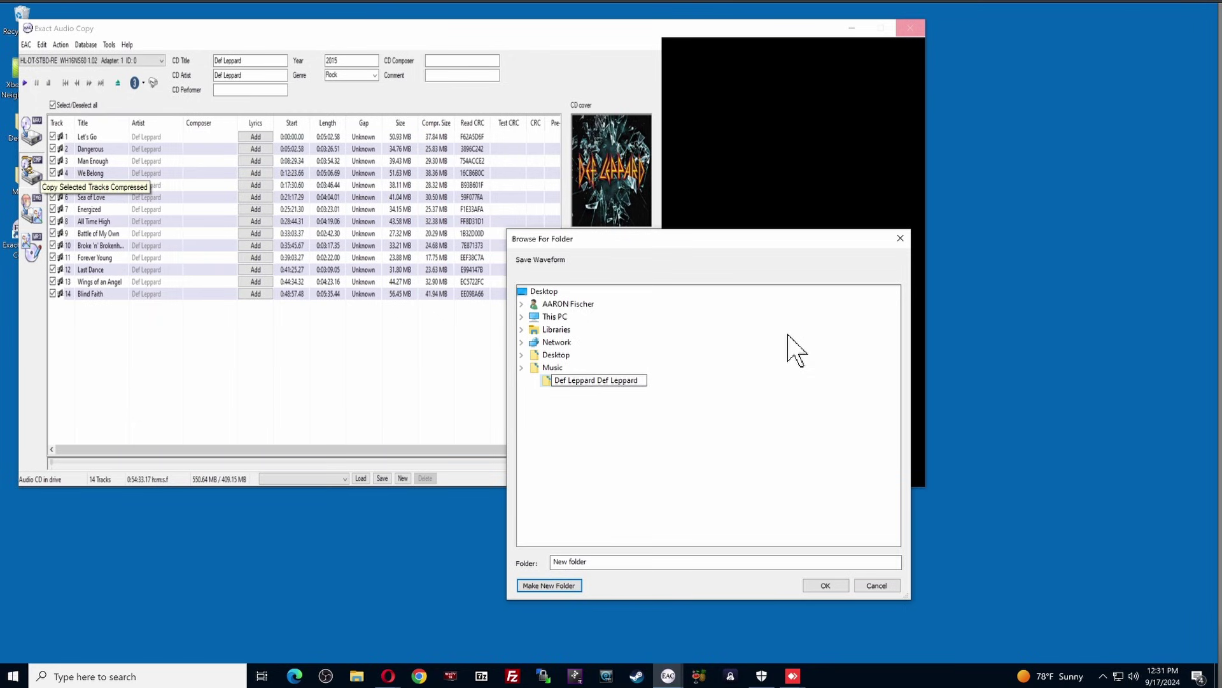
{"action": "left_click", "coordinate": [597, 379]}
{"action": "key", "text": "Escape"}
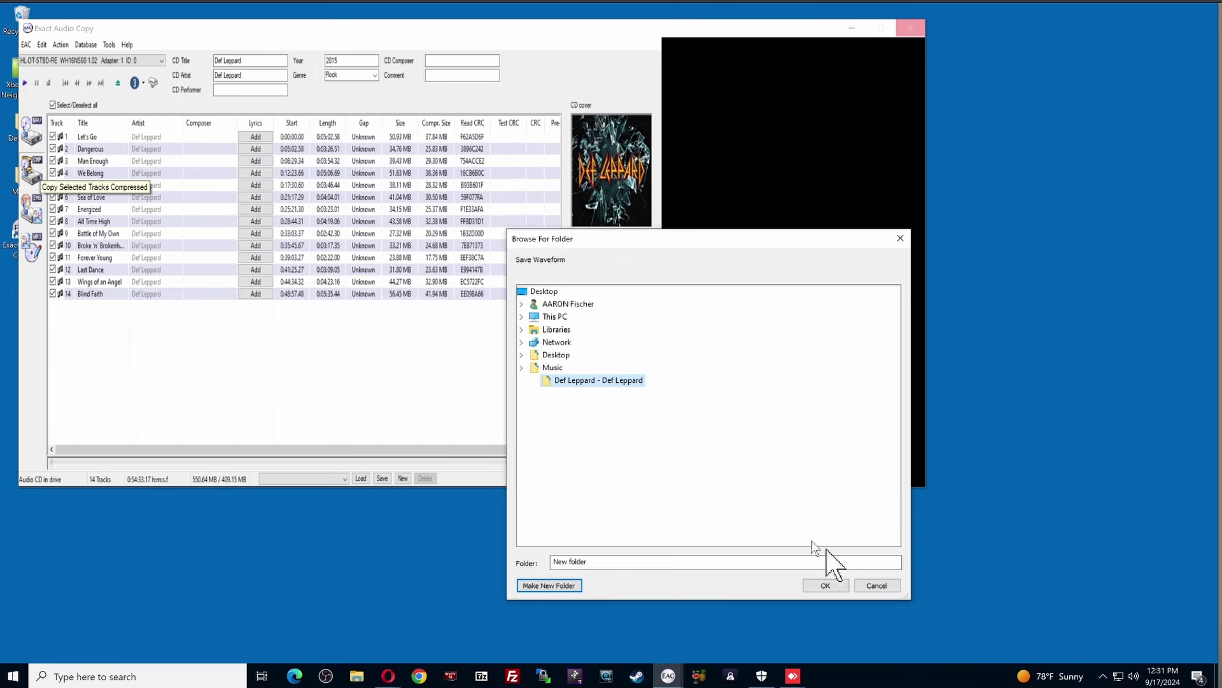
{"action": "left_click", "coordinate": [817, 583]}
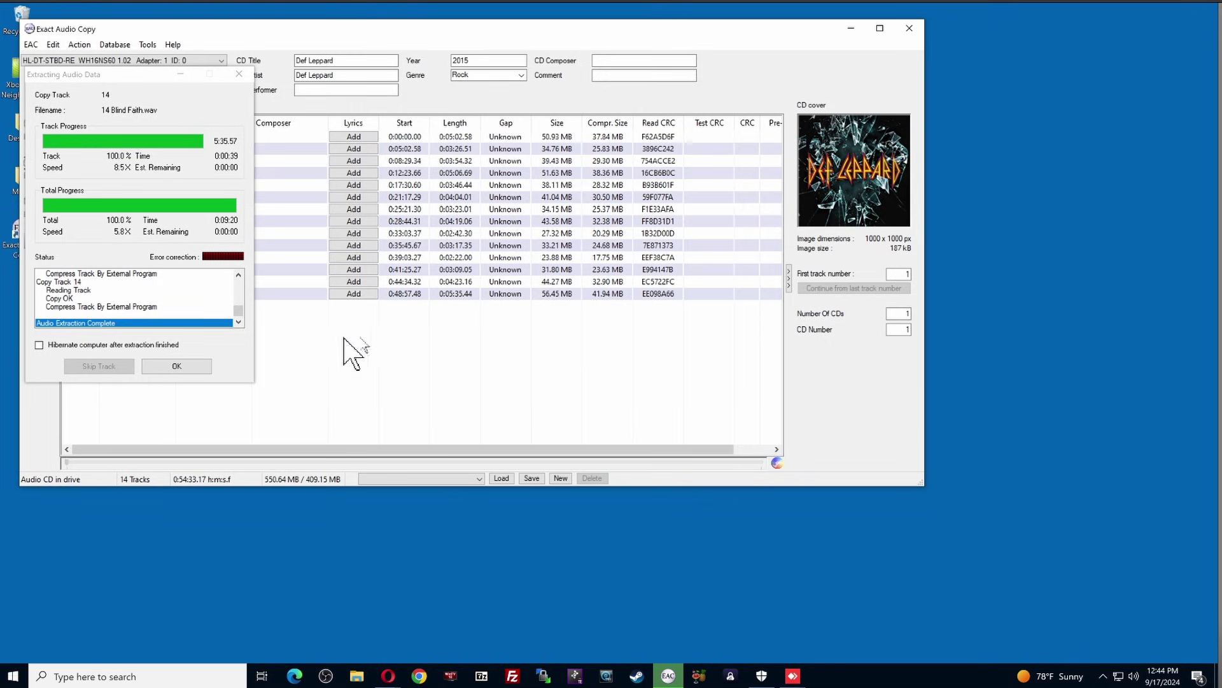
Close the finished extraction progress and the no-errors rip status report
{"action": "left_click", "coordinate": [197, 366]}
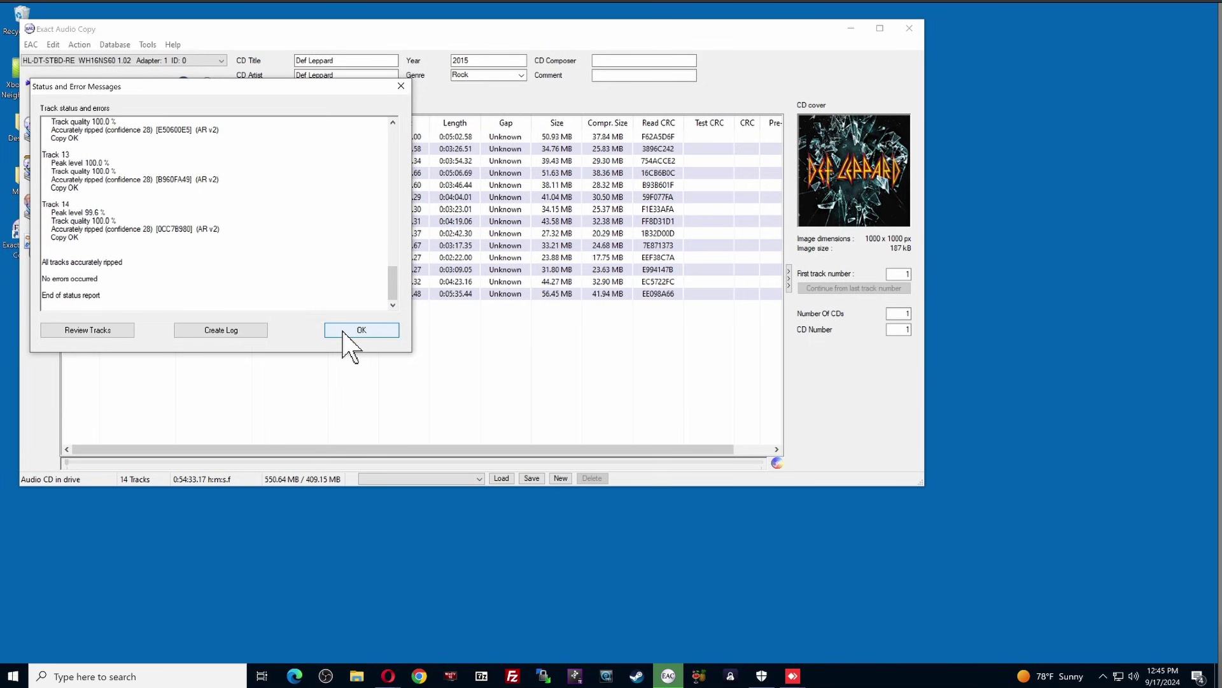
{"action": "left_click", "coordinate": [344, 331]}
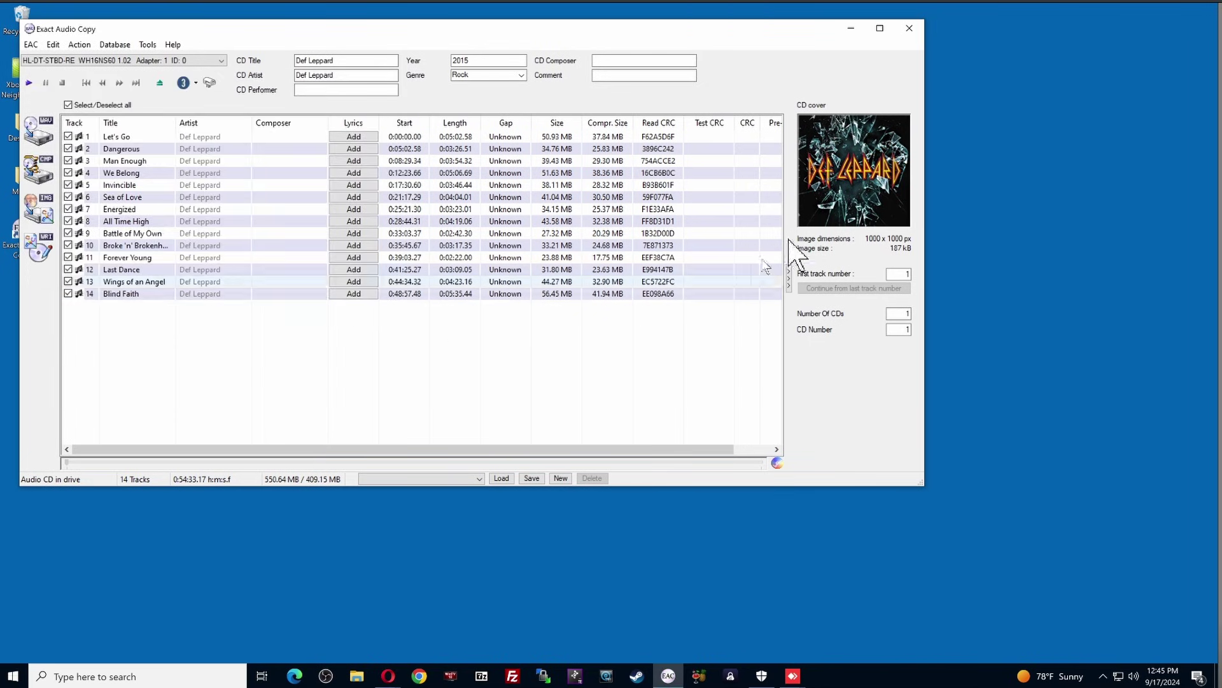
Close EAC and open Music > Def Leppard - Def Leppard to show the 14 FLAC files
{"action": "left_click", "coordinate": [919, 28]}
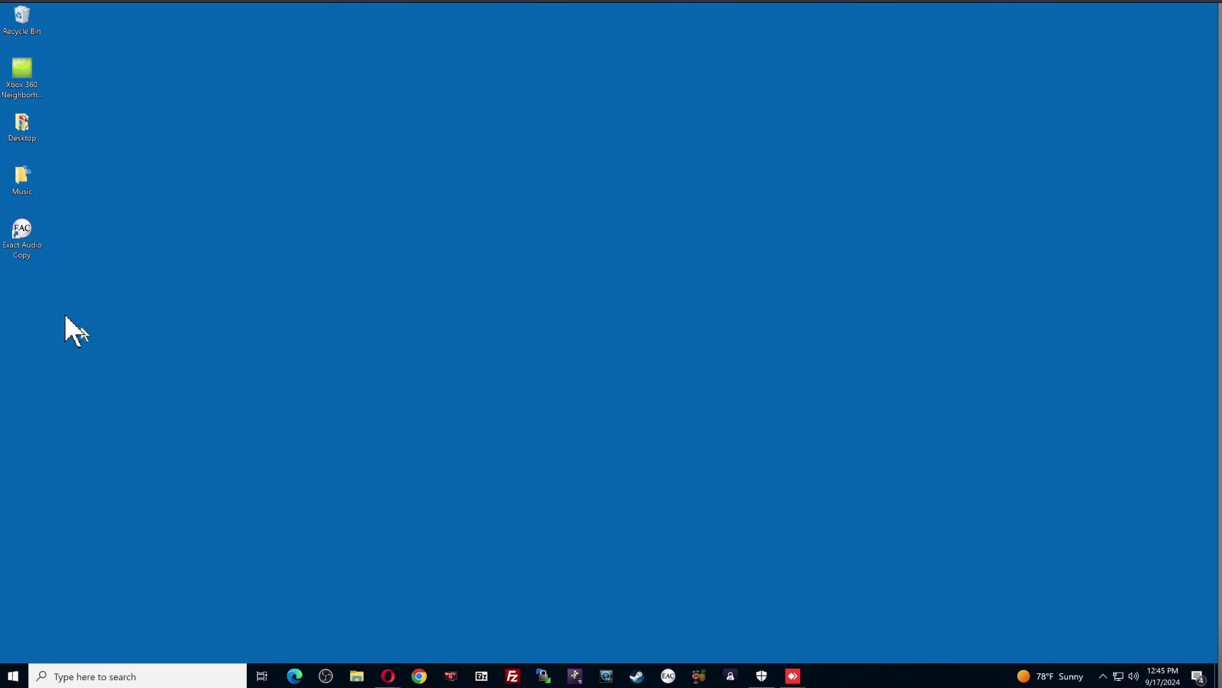
{"action": "double_click", "coordinate": [20, 184]}
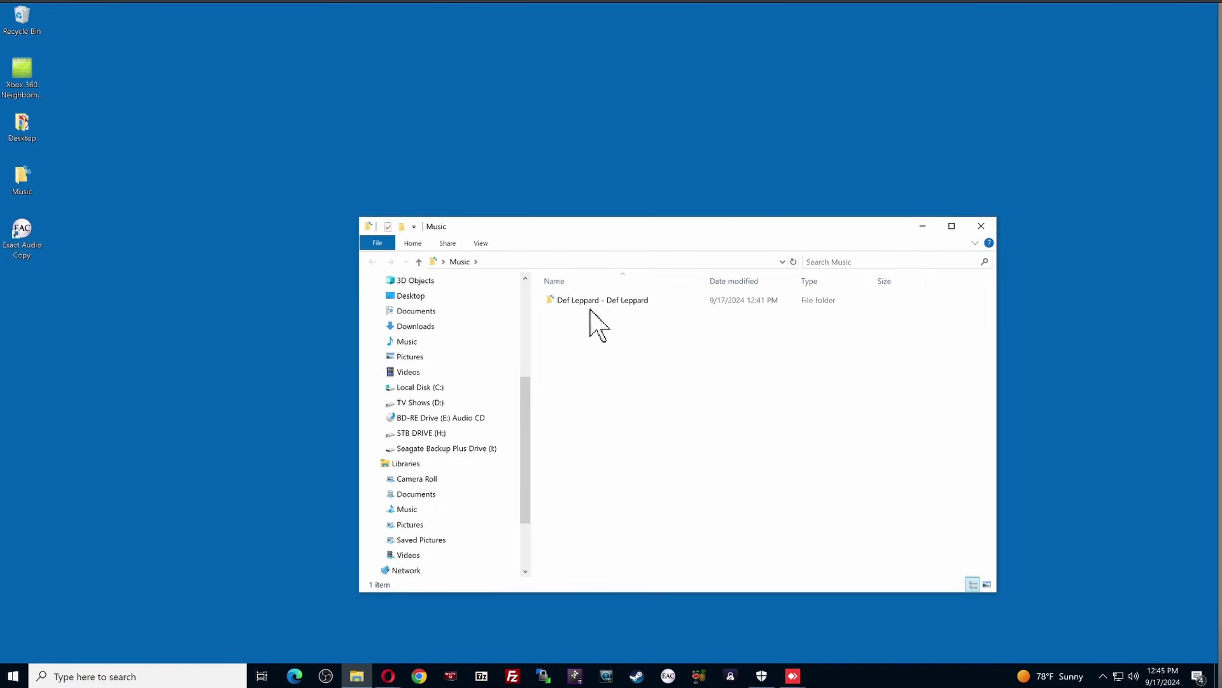
{"action": "double_click", "coordinate": [631, 305]}
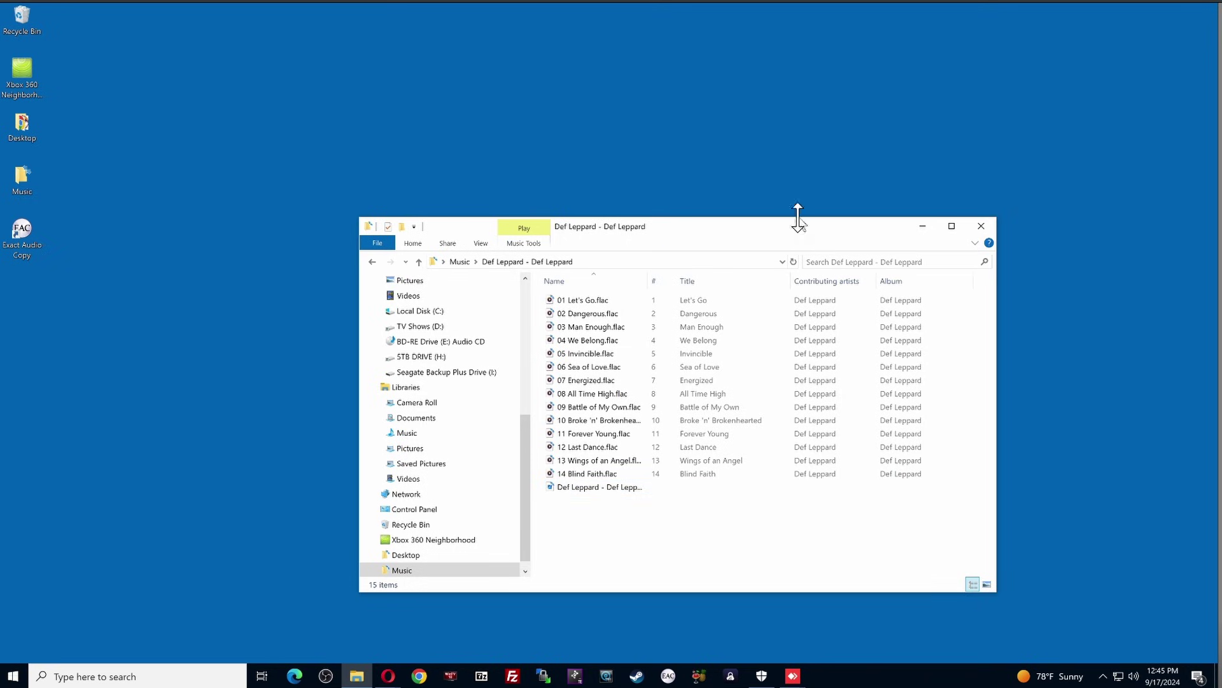
{"action": "left_click_drag", "start_coordinate": [795, 229], "coordinate": [645, 74]}
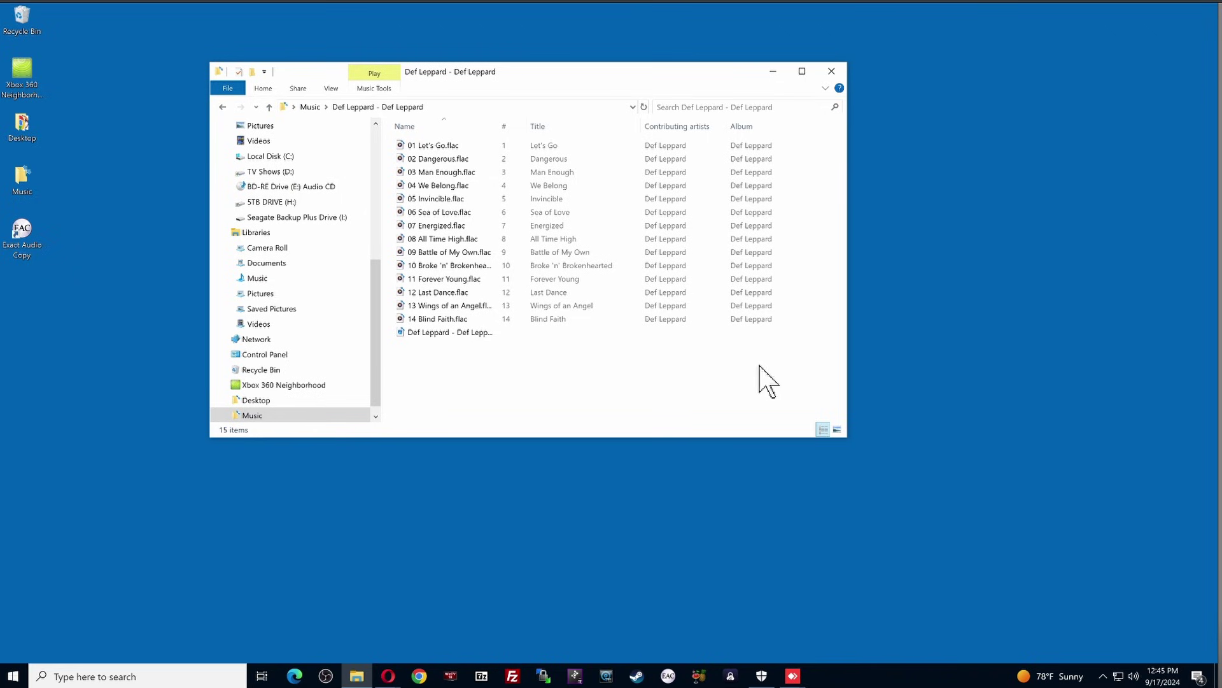